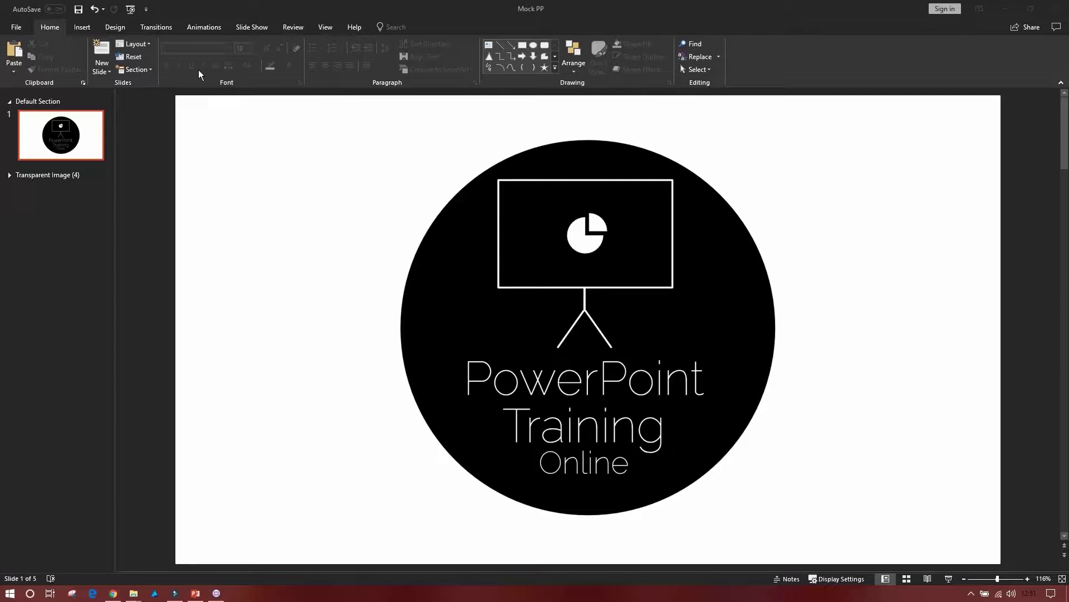
Turn on Notes from the View tab to reveal the title slide's Lorem ipsum notes
left_click(326, 27)
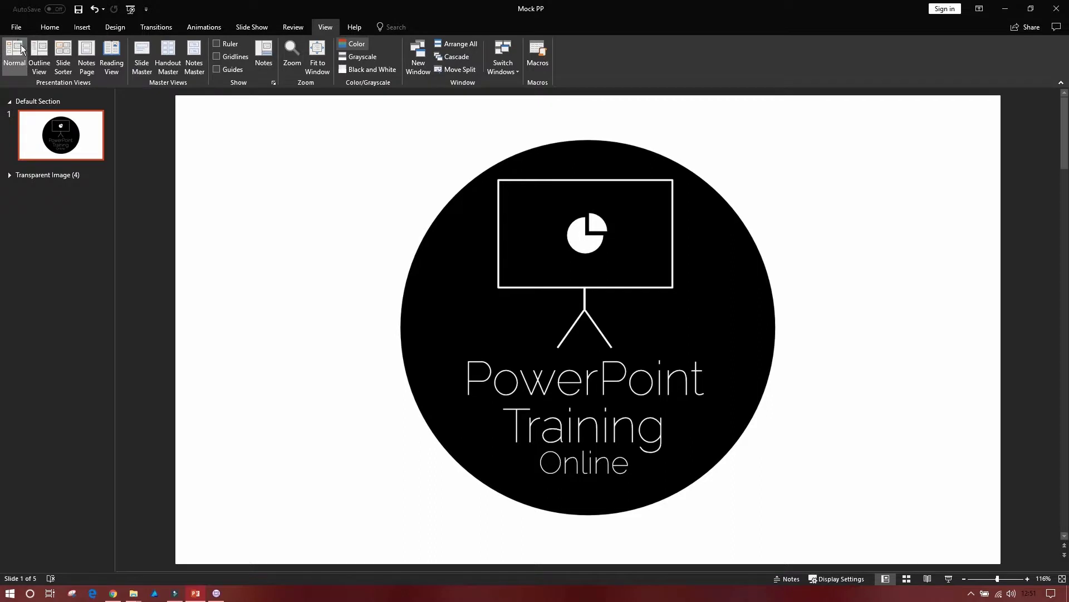
left_click(264, 56)
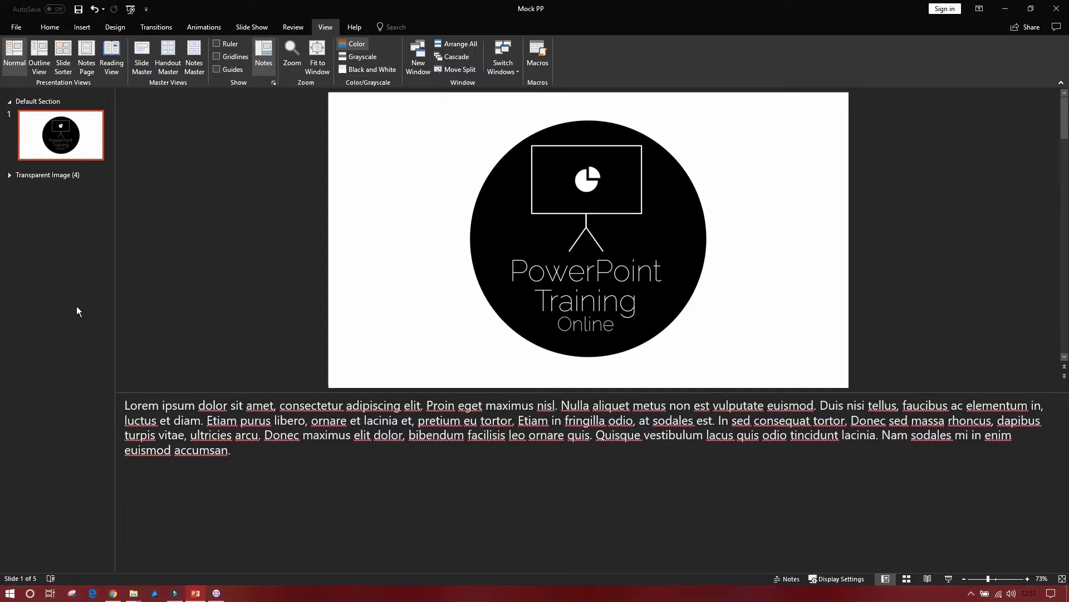
Resize the slide, thumbnail and notes splitters, reopen Notes, and drag the notes area much taller
left_click(207, 263)
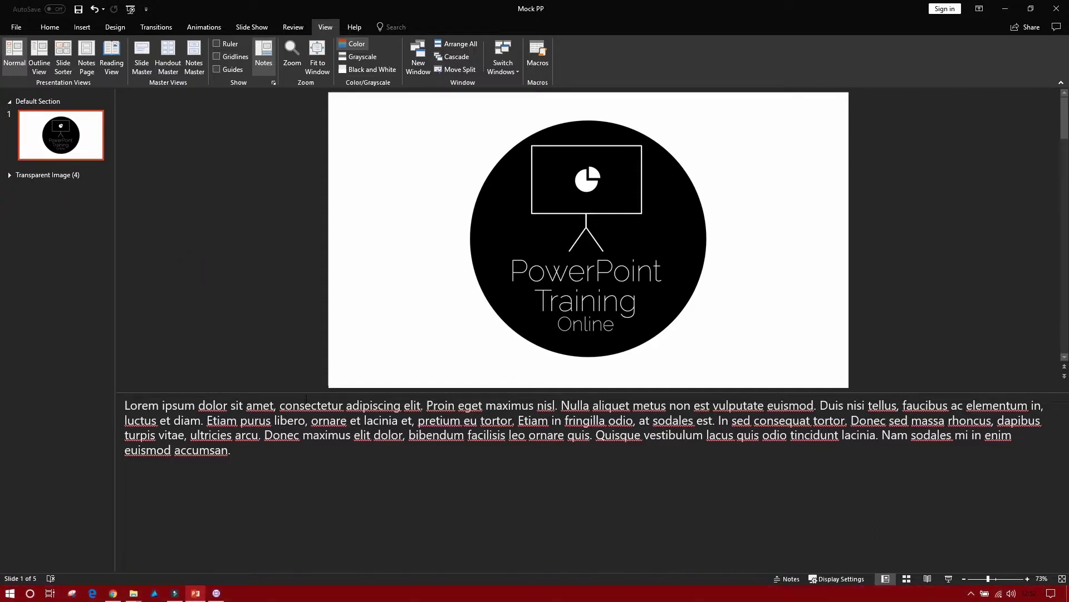
left_click_drag(306, 391, 327, 315)
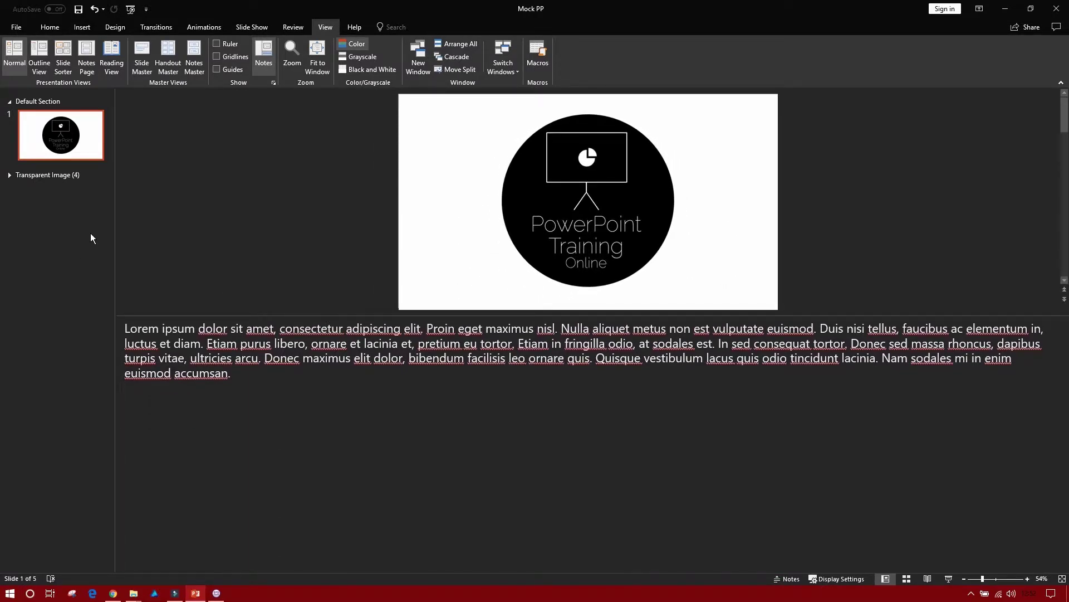
left_click_drag(114, 228, 91, 242)
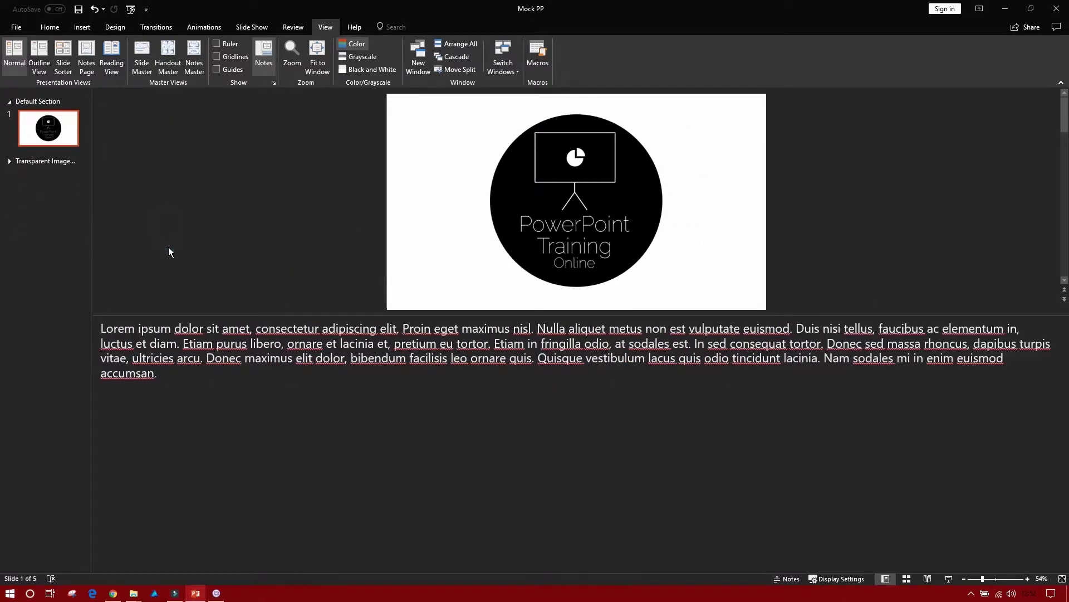
left_click_drag(301, 316, 295, 564)
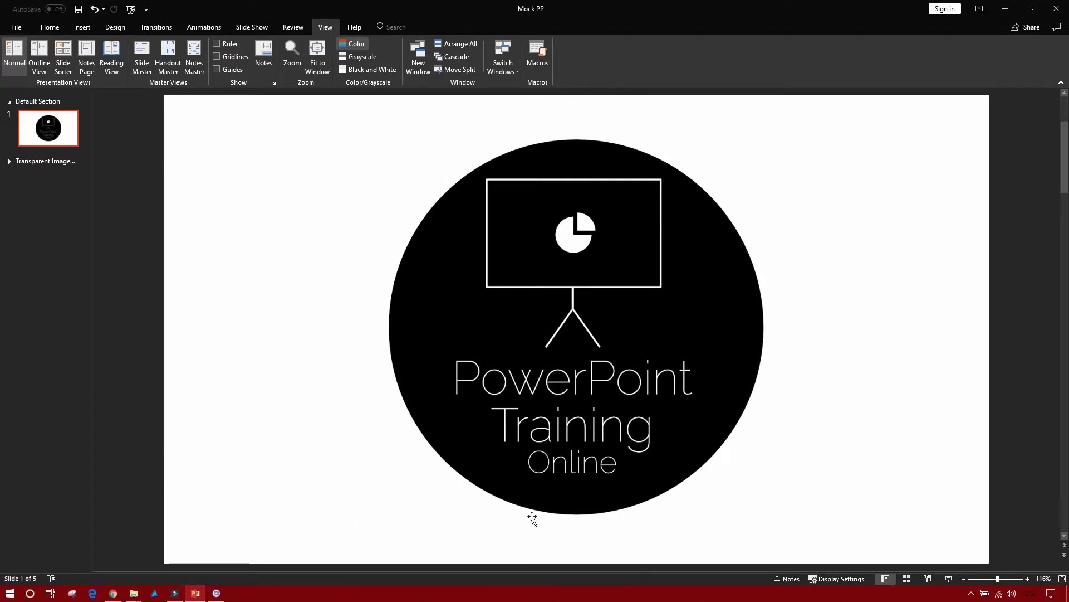
left_click(779, 579)
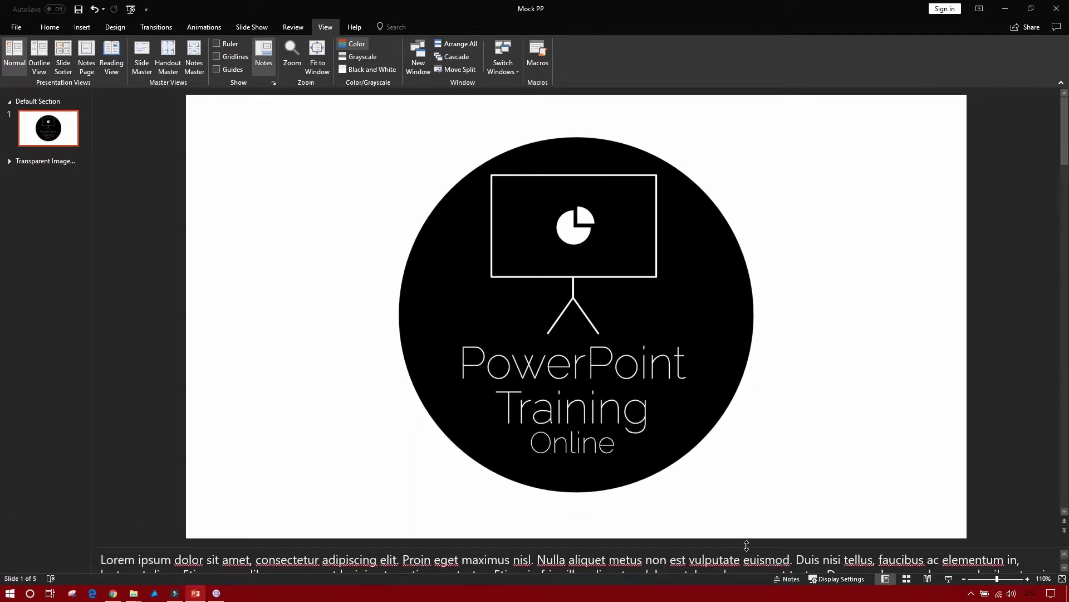
left_click_drag(747, 543, 648, 234)
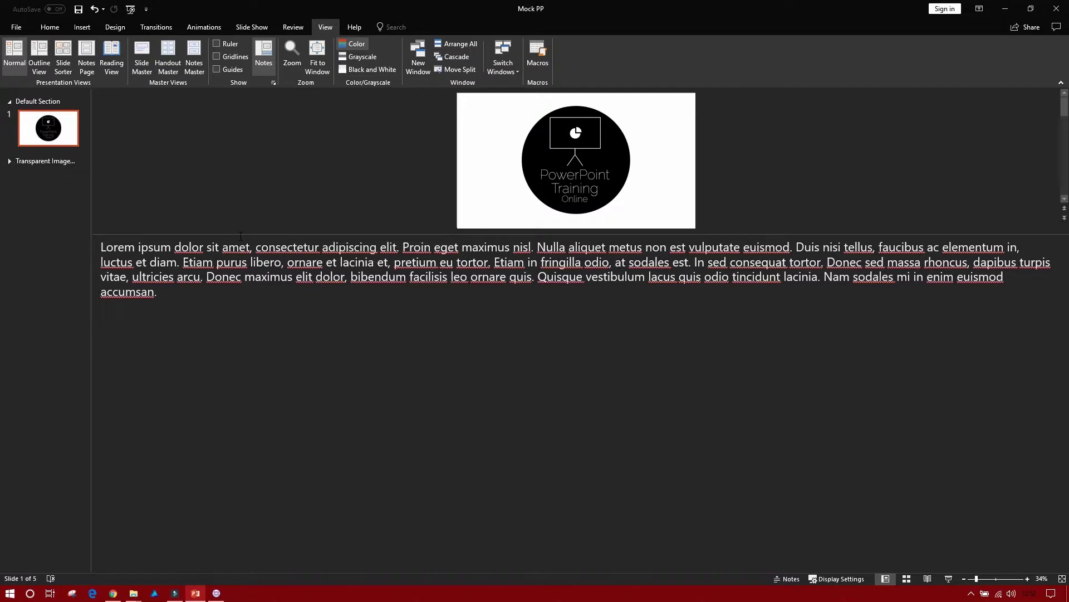
Switch to Outline view and step through the slides back to slide 1
left_click(39, 67)
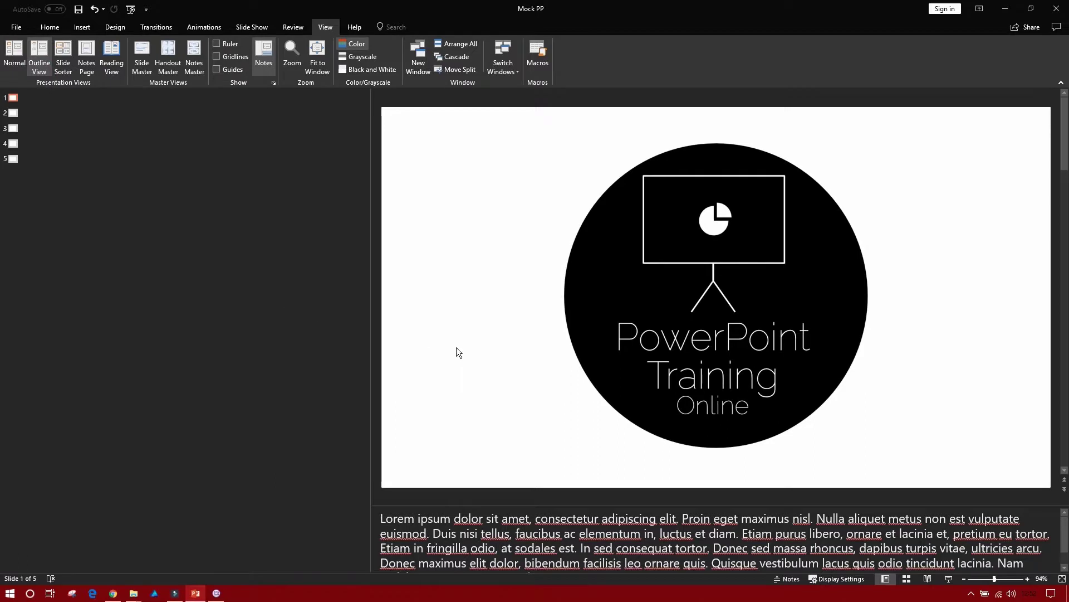
left_click(15, 144)
left_click(12, 128)
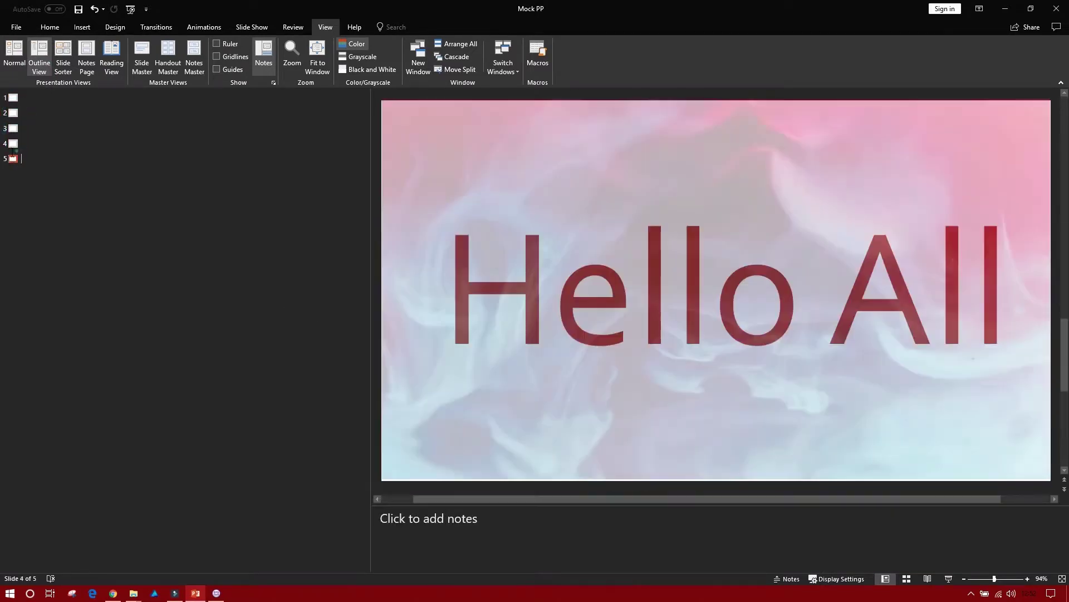
left_click(13, 159)
left_click(12, 113)
left_click(13, 99)
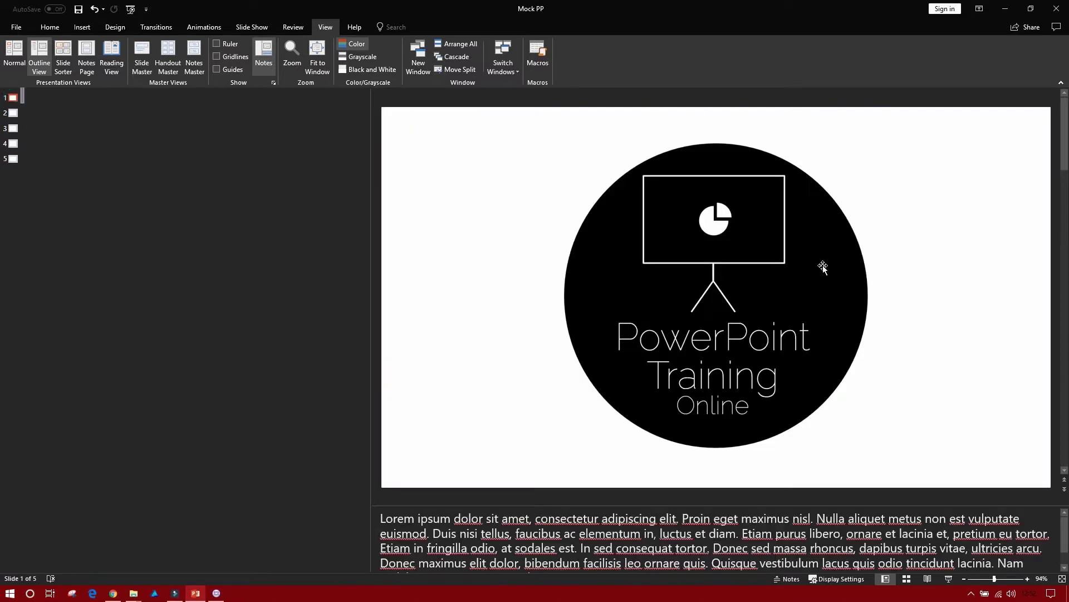
Insert a new blank slide 2 after the title slide from slide 1's context menu
right_click(13, 100)
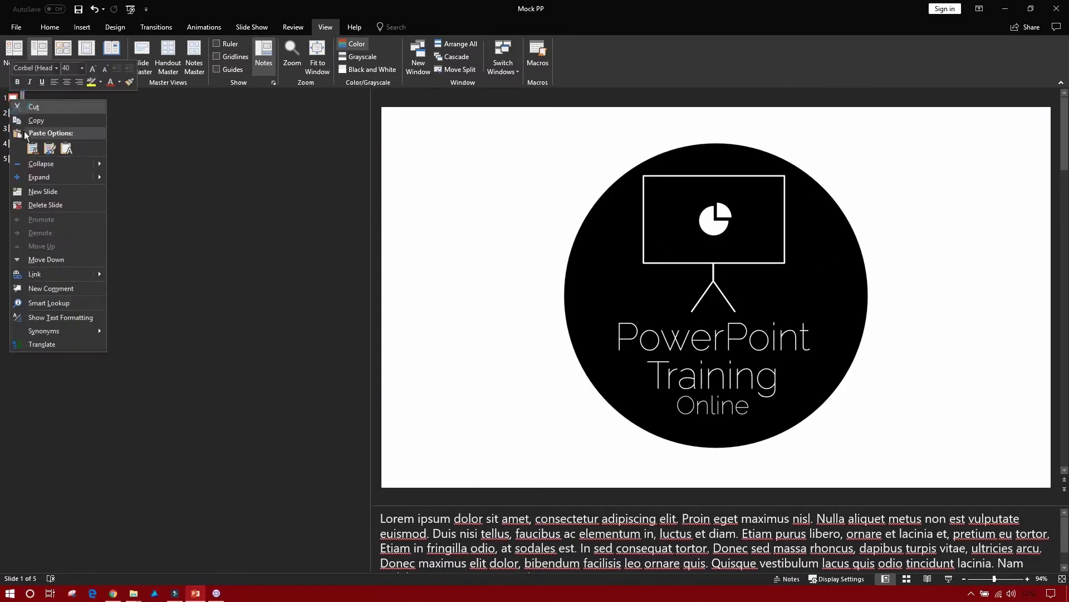
left_click(45, 192)
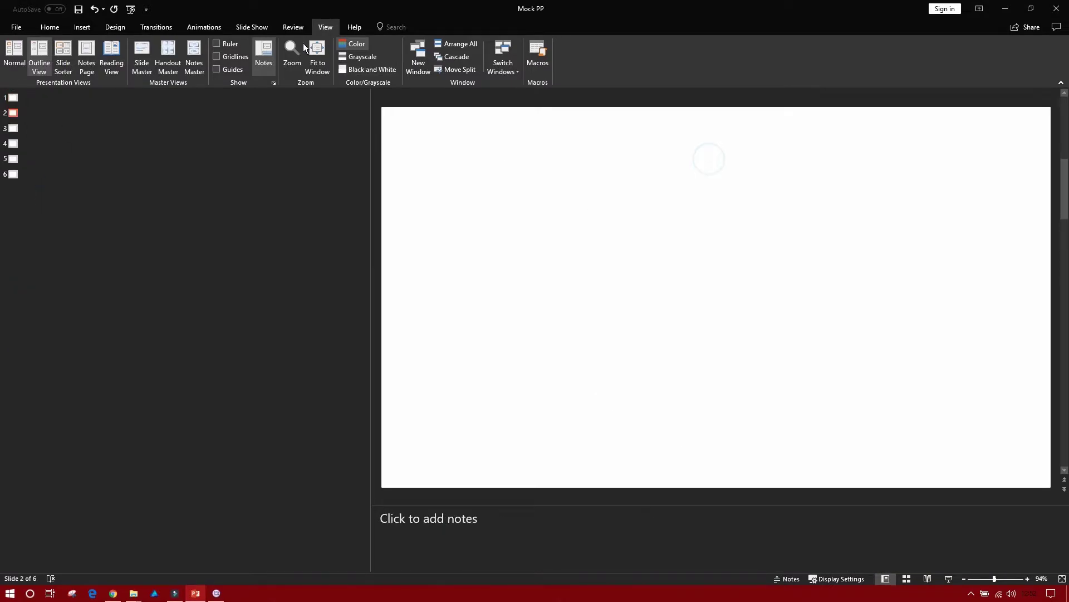
right_click(14, 114)
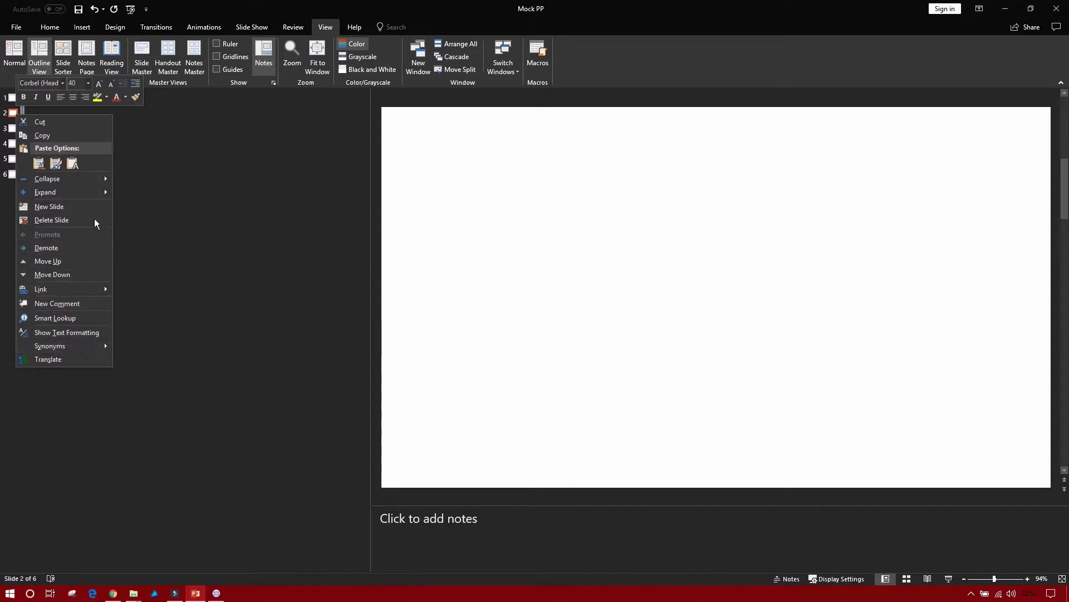
left_click(167, 226)
Apply the Title and Content layout to slide 2 and title it 'Hello'
left_click(49, 27)
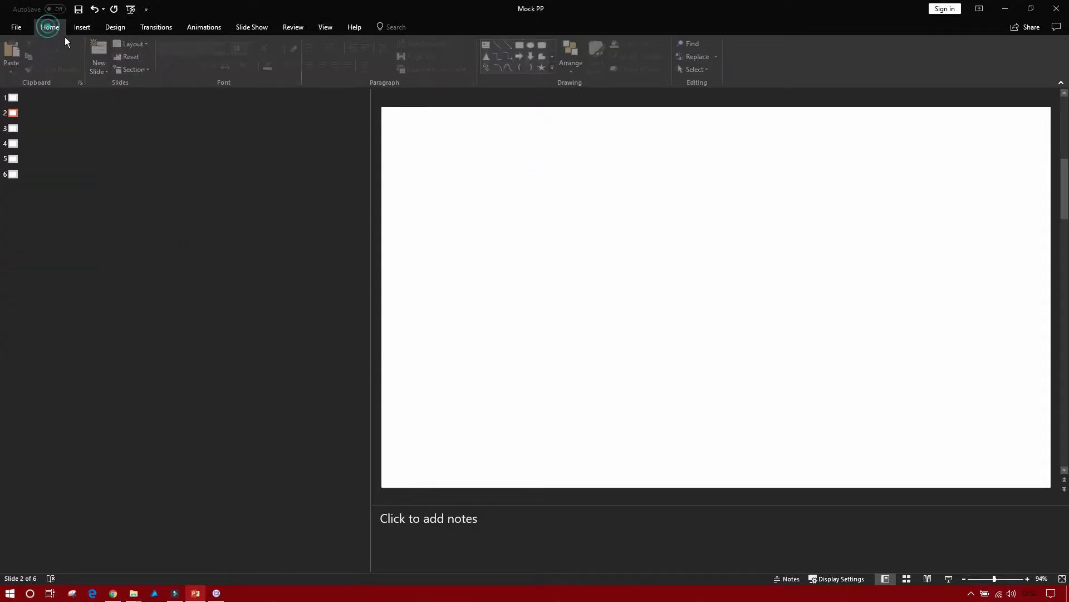
left_click(149, 45)
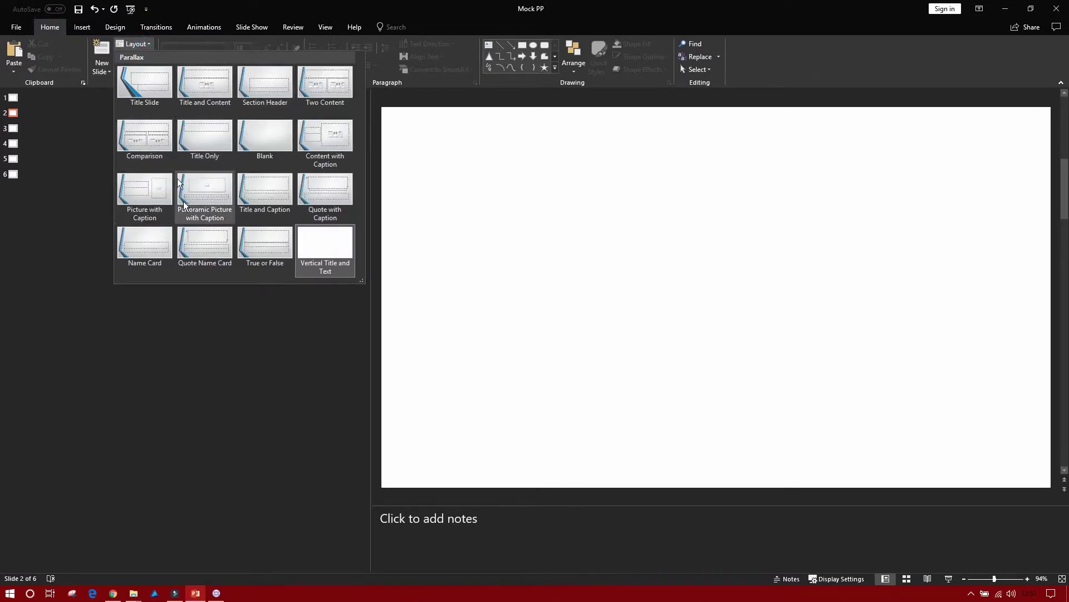
left_click(204, 84)
left_click(714, 181)
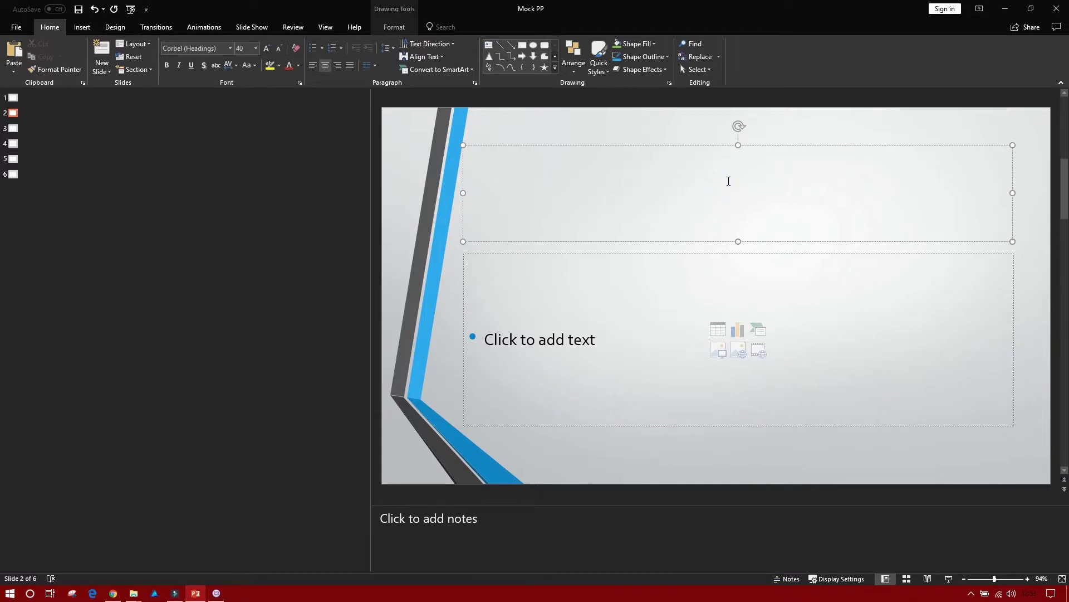
type("Hello")
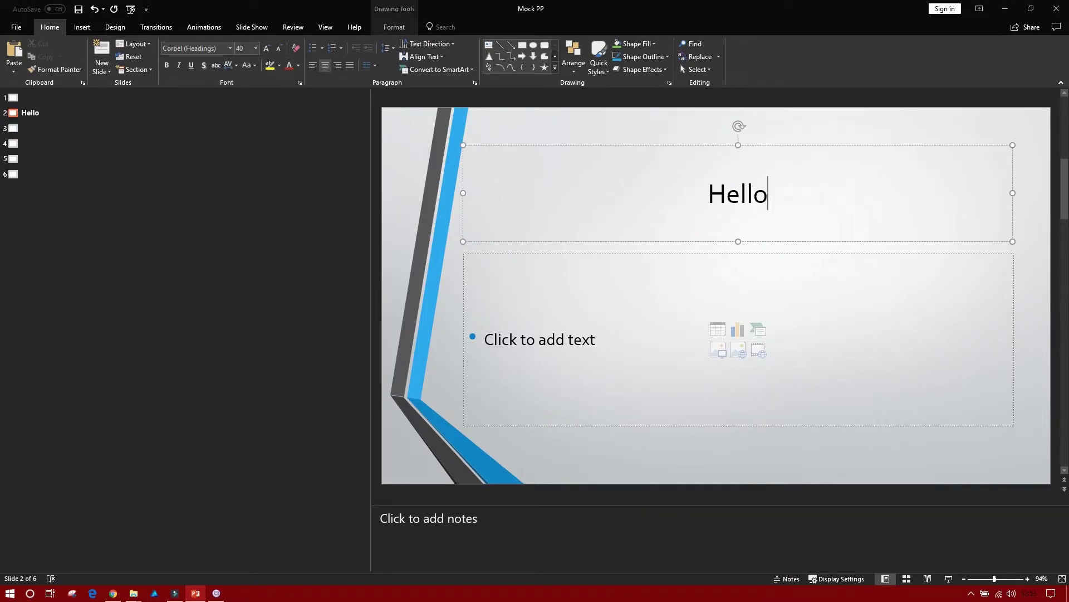
key("BackSpace")
Type the bullets 'This is a test' and 'Welcome to my world', fixing typos along the way
left_click(540, 346)
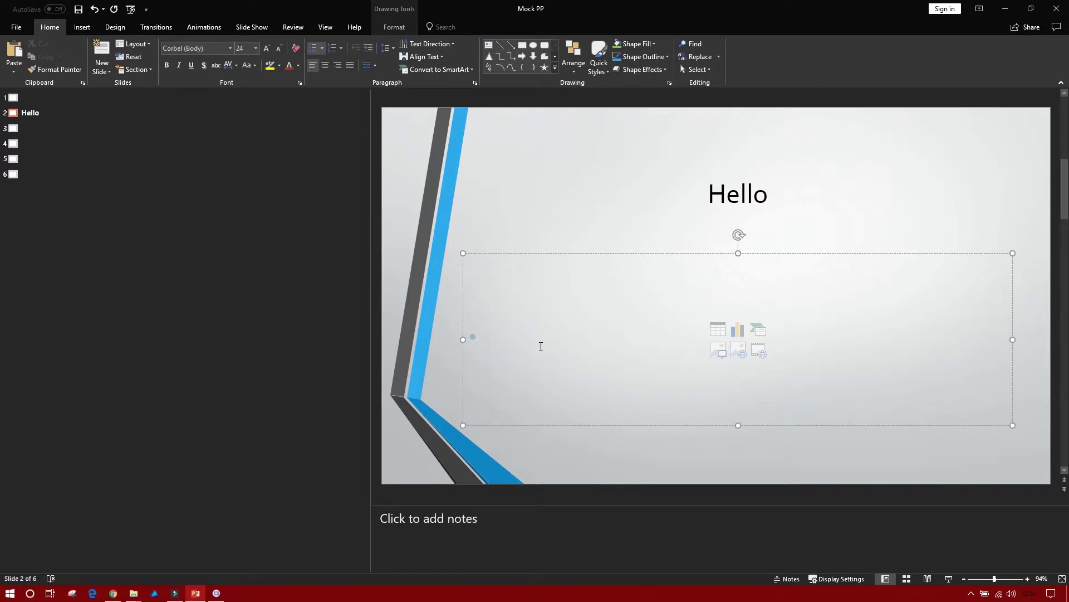
type("This sia")
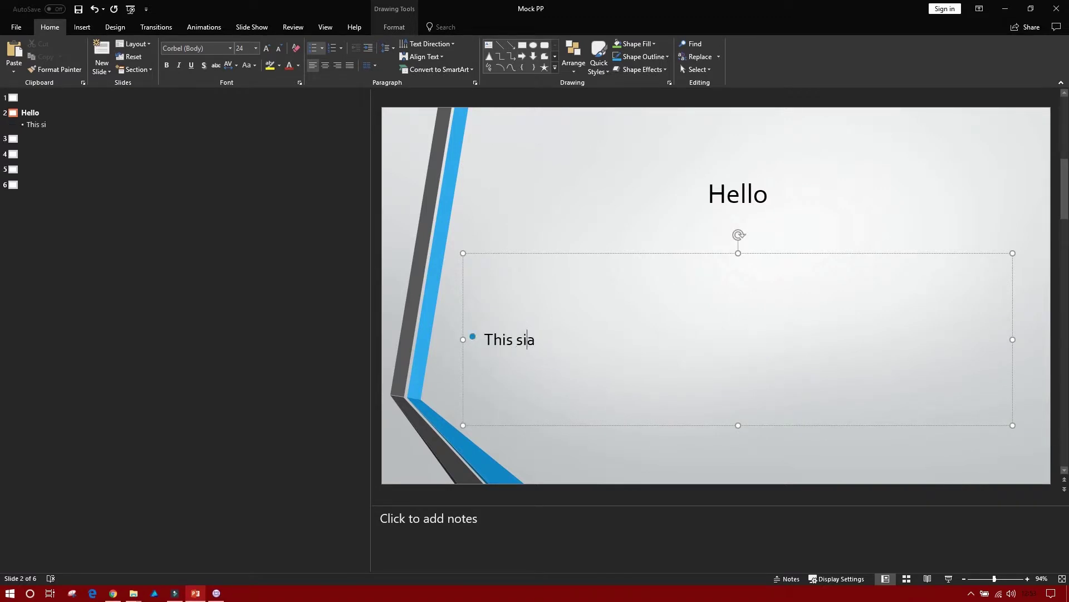
key("BackSpace")
key("BackSpace")
key("BackSpace")
key("BackSpace")
type("is a test")
key("Return")
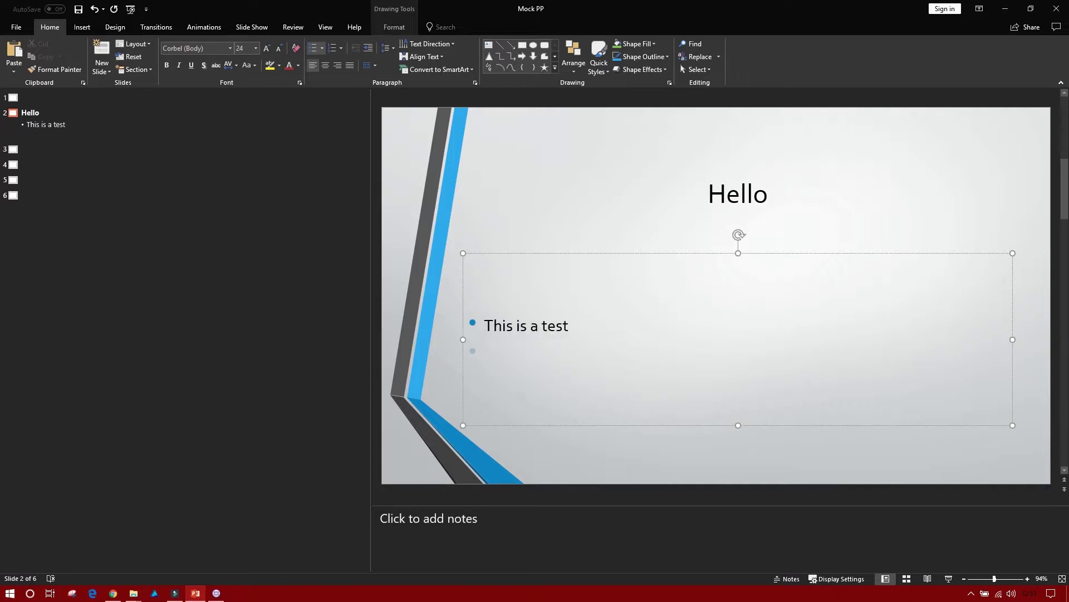
type("Welcome")
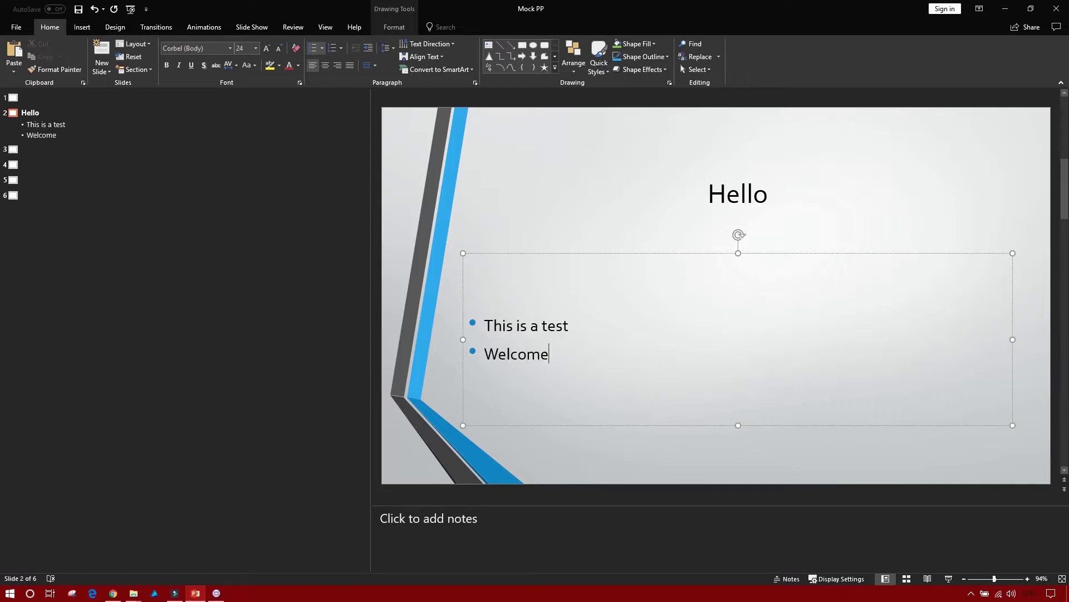
key("BackSpace")
key("BackSpace")
type("me to my wolkrd")
key("BackSpace")
key("BackSpace")
key("BackSpace")
key("BackSpace")
Finish 'world', narrow the outline pane, and return to slide 2's Welcome bullet in the outline
type("rld")
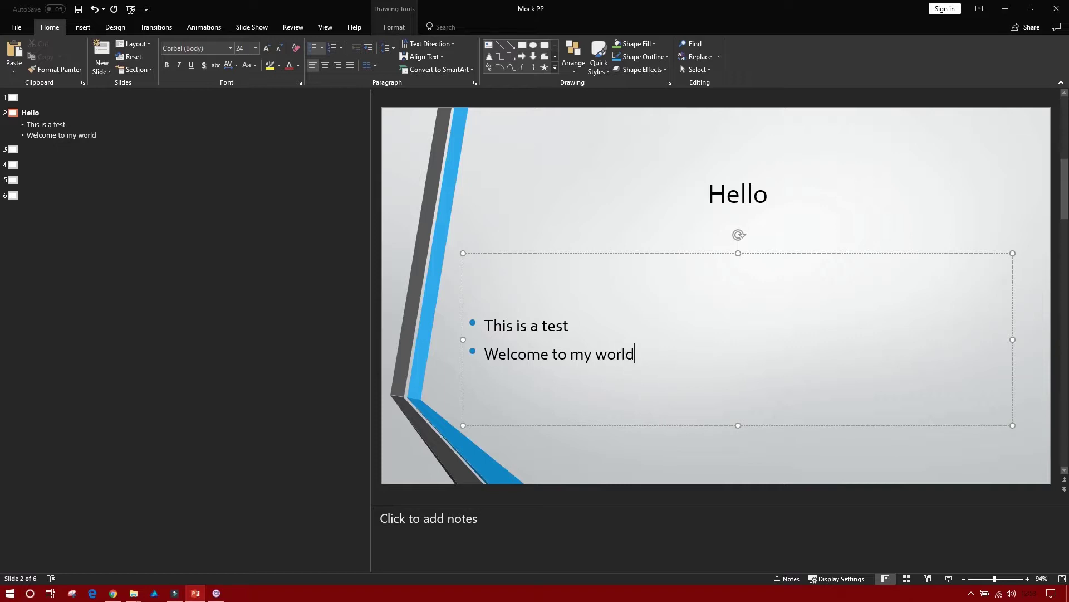
left_click(88, 274)
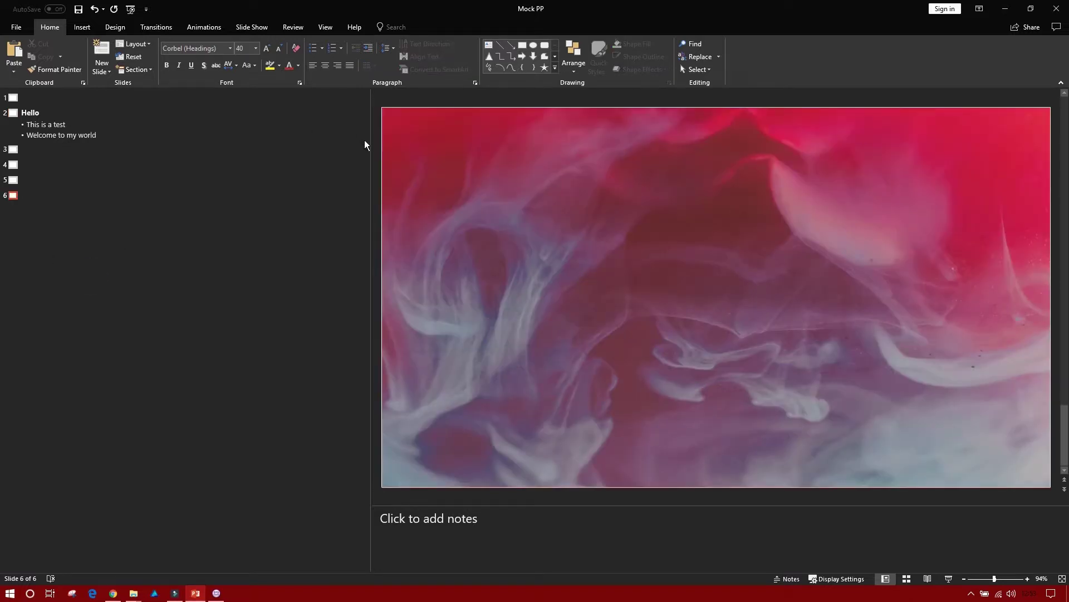
left_click_drag(364, 145, 164, 165)
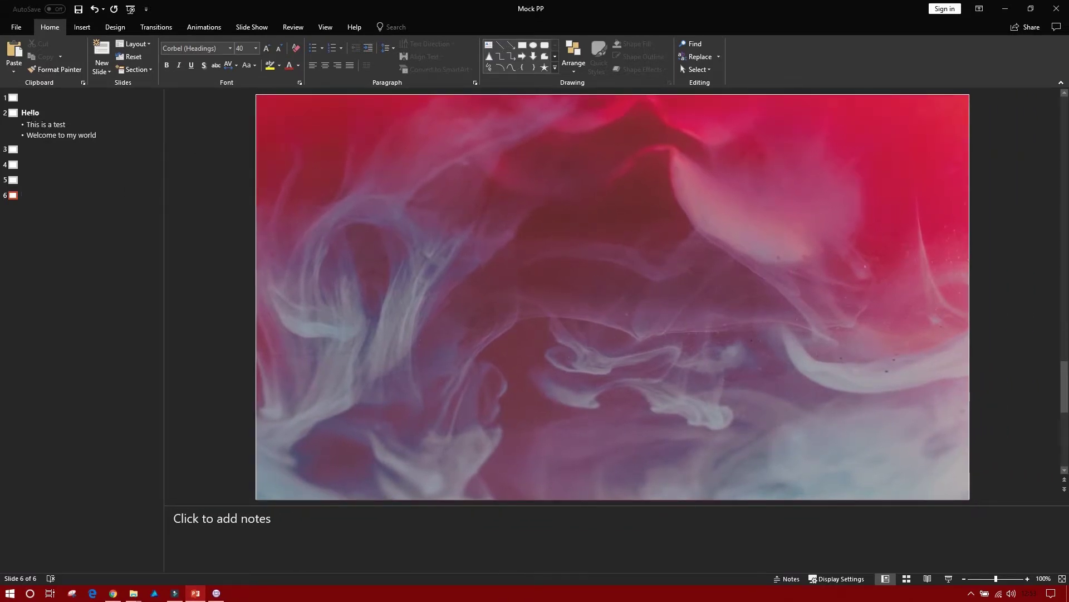
left_click(58, 126)
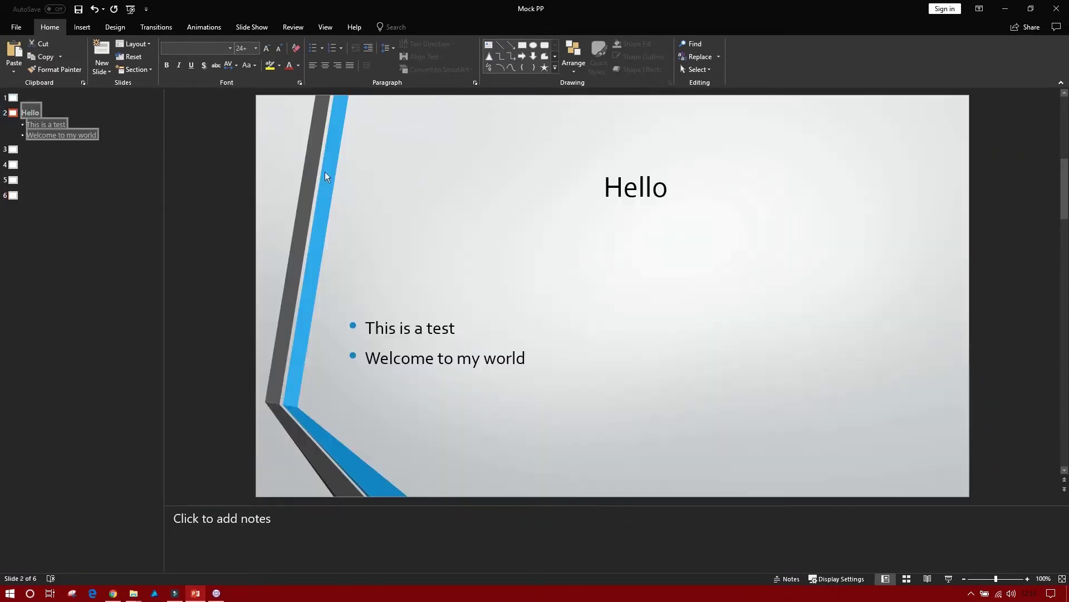
left_click(40, 113)
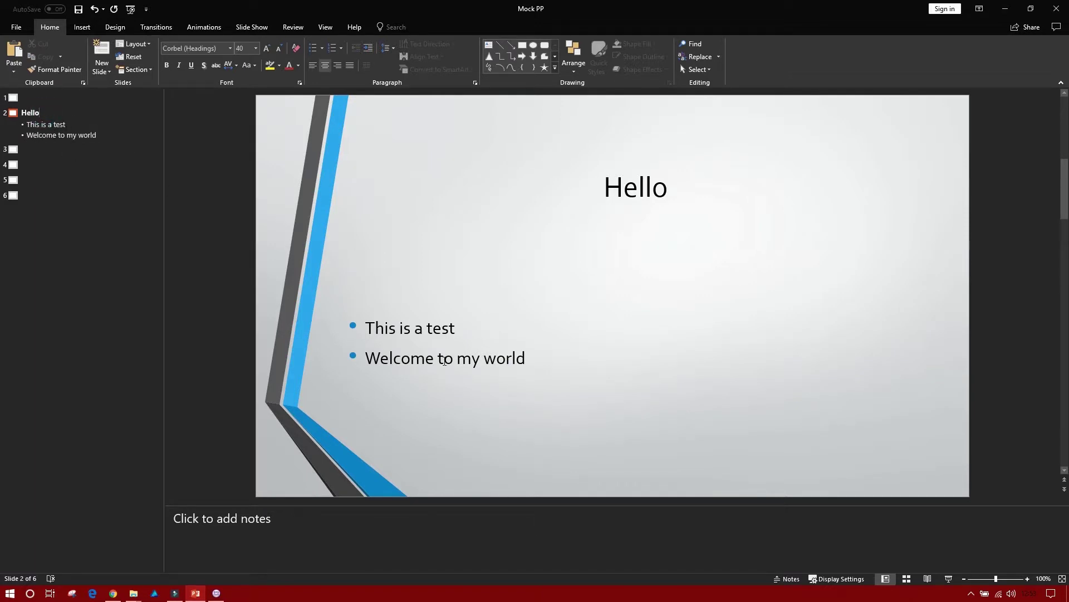
left_click(68, 135)
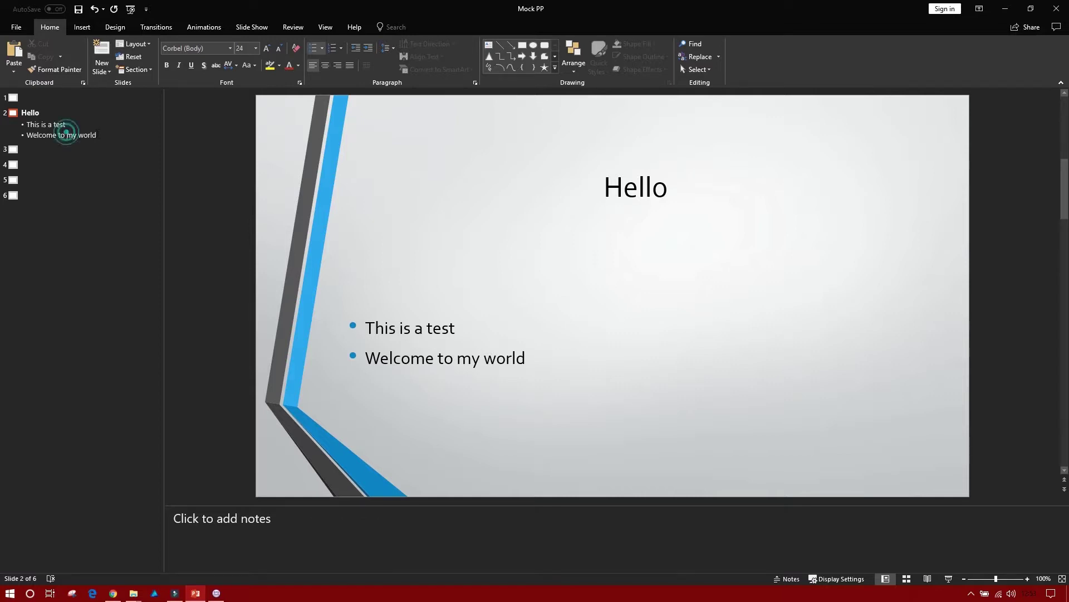
left_click(98, 134)
Delete 'my world' from slide 2's second bullet and type 'out world' in its place
key("BackSpace")
key("BackSpace")
key("BackSpace")
key("BackSpace")
key("BackSpace")
key("BackSpace")
key("BackSpace")
key("BackSpace")
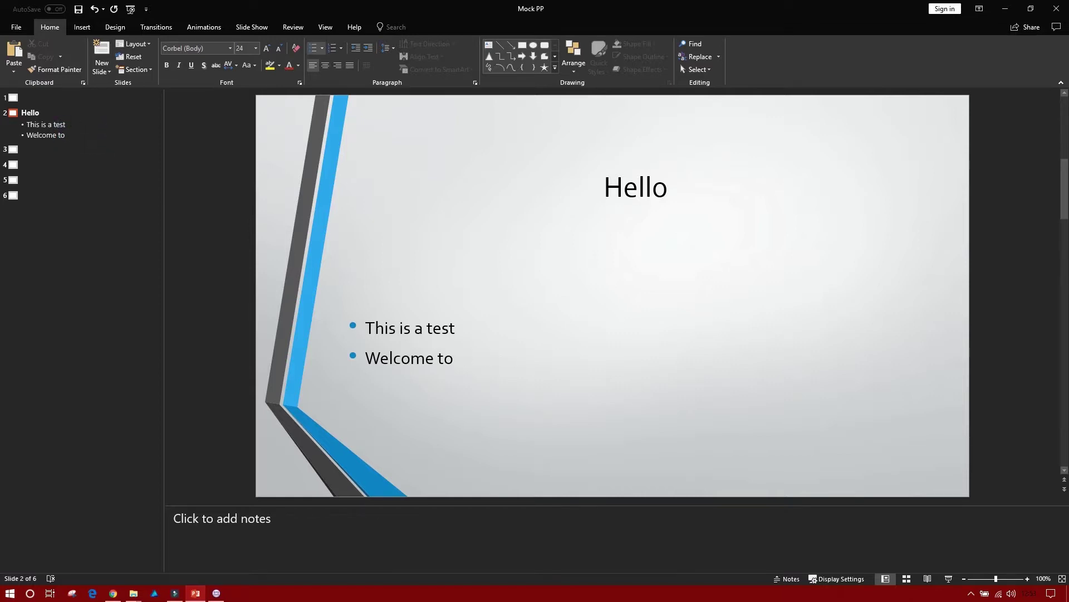
type("out world")
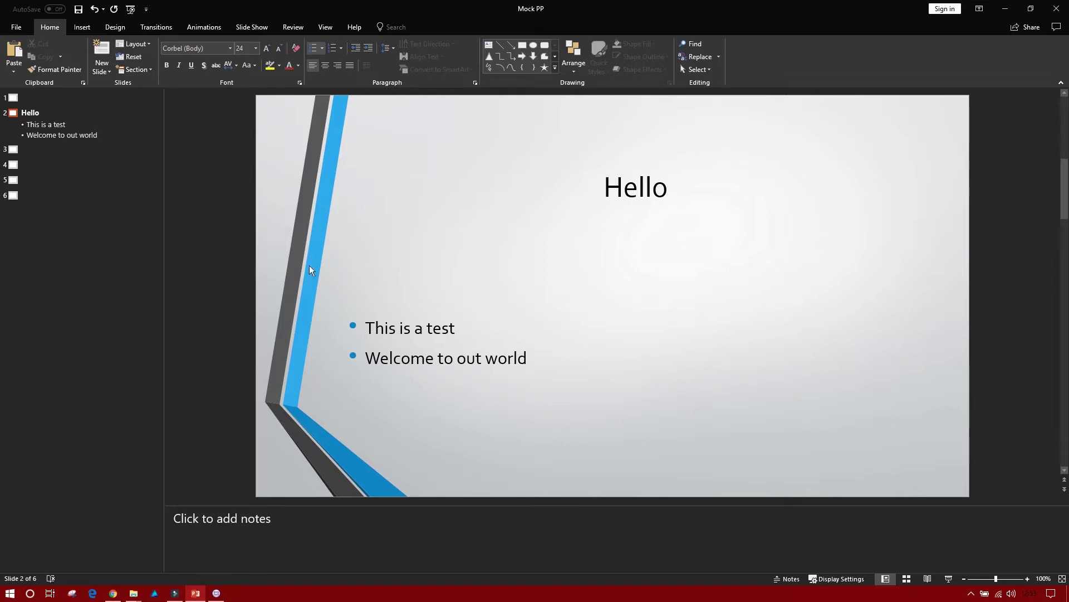
left_click(716, 267)
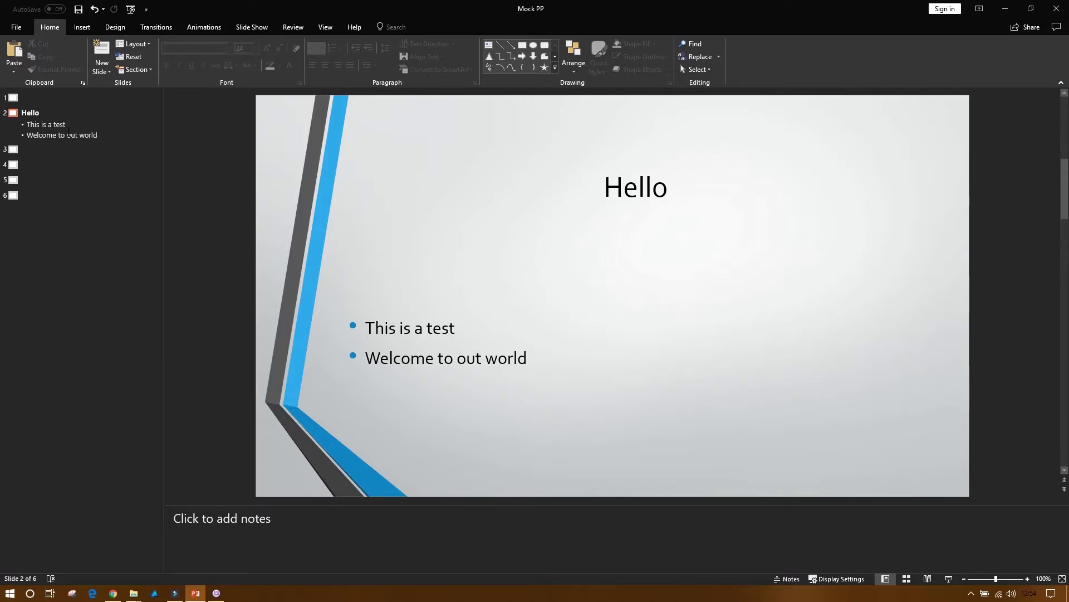
Browse the outline to slide 5, 'Hello All', and bring up the View ribbon
key("Down")
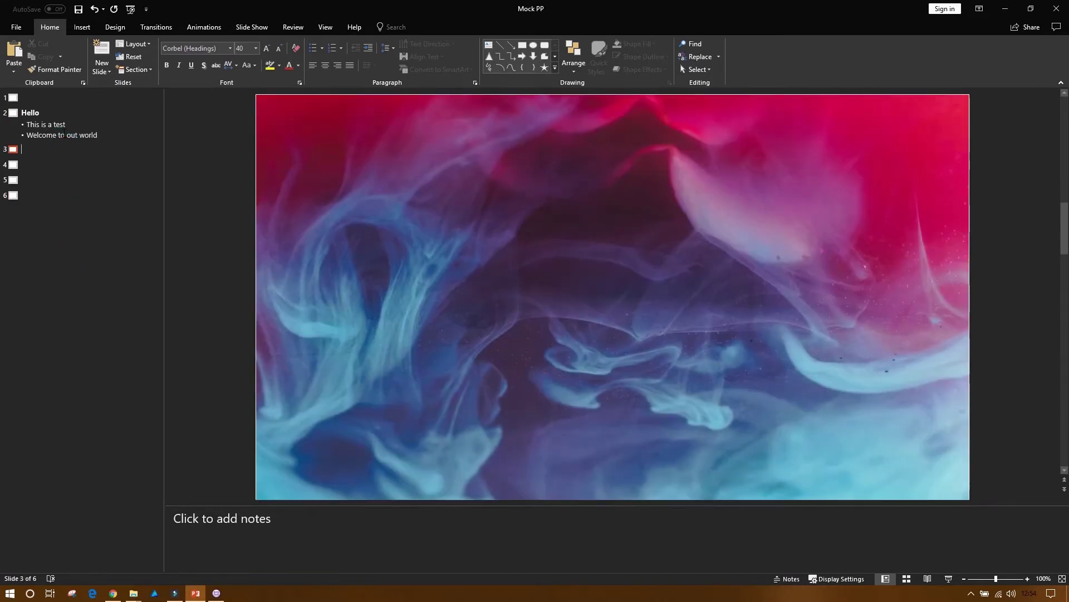
left_click(55, 124)
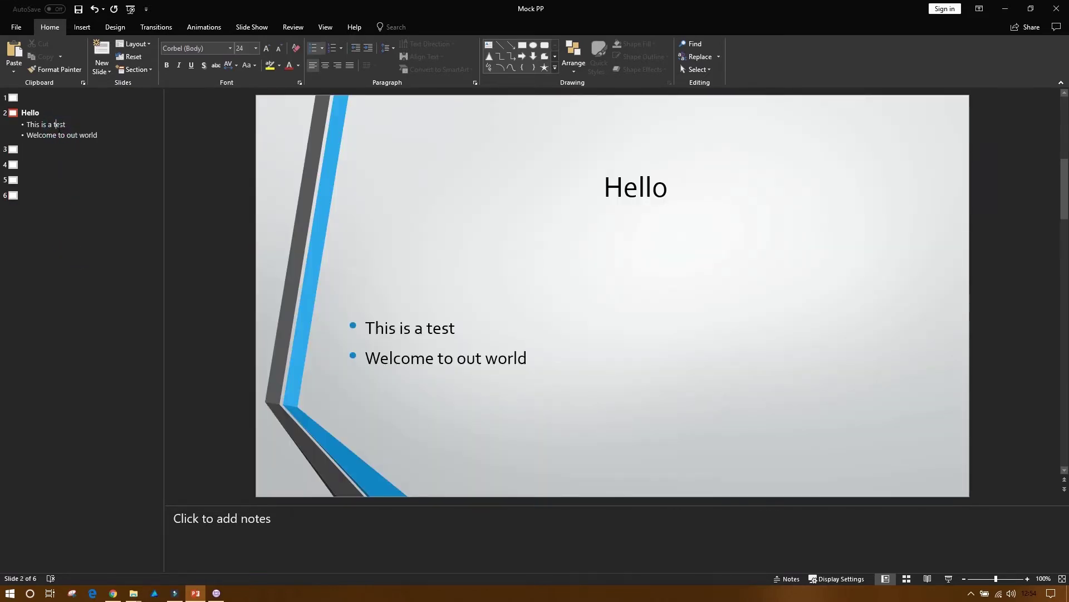
left_click(65, 146)
left_click(34, 180)
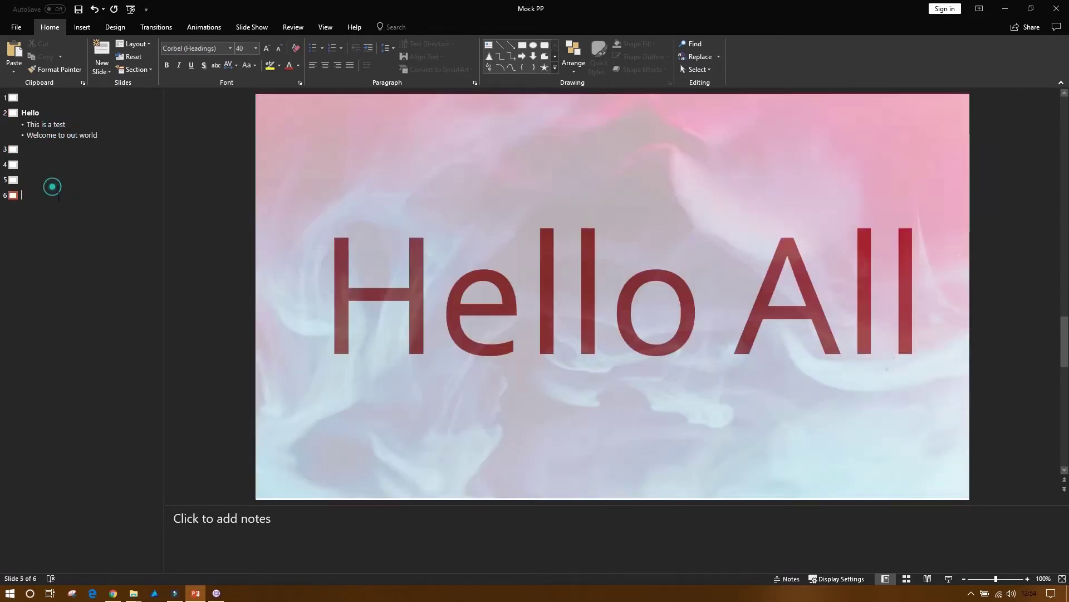
left_click(58, 201)
left_click(34, 181)
left_click(329, 28)
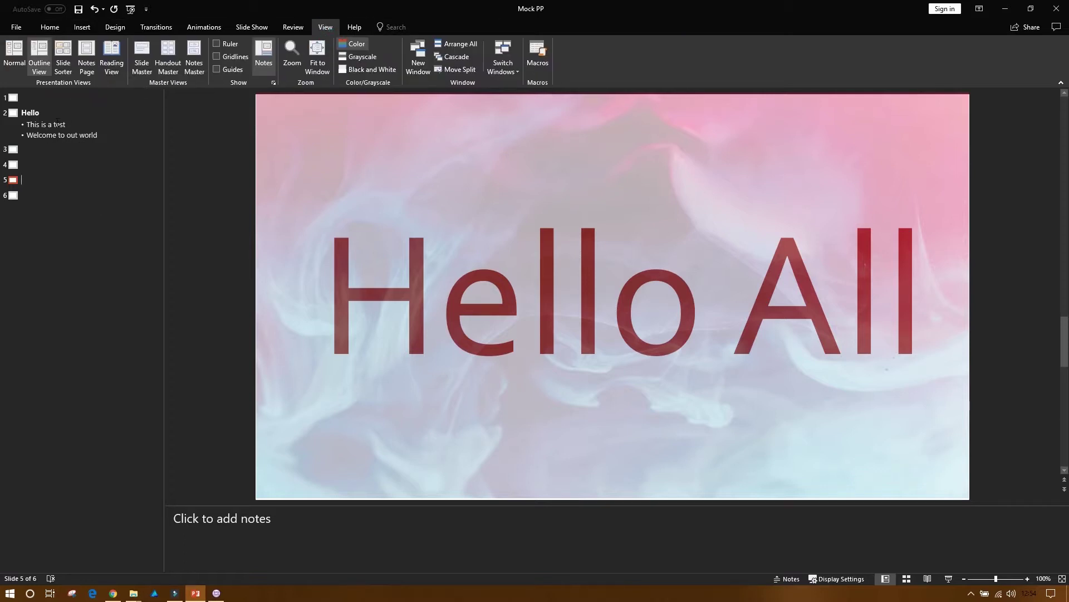
Switch to Slide Sorter and collapse then re-expand the Transparent Image and Default sections
left_click(66, 55)
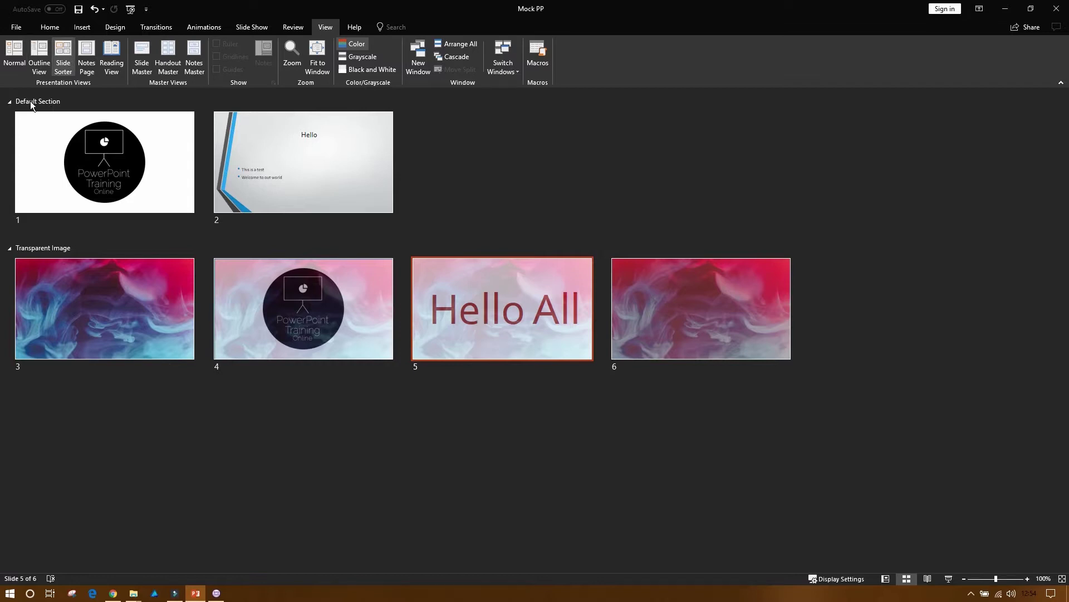
left_click(10, 248)
left_click(11, 248)
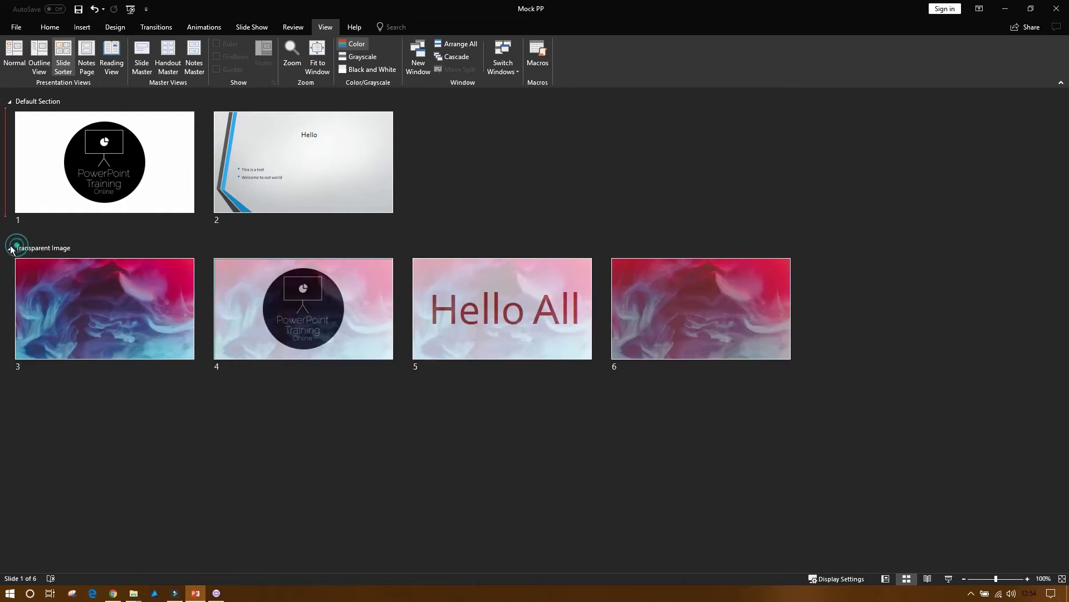
left_click(9, 102)
left_click(10, 101)
Drag the red smoke slide into fourth place and the logo slide last, then show Notes Page
left_click_drag(561, 310, 335, 310)
left_click_drag(731, 302, 336, 296)
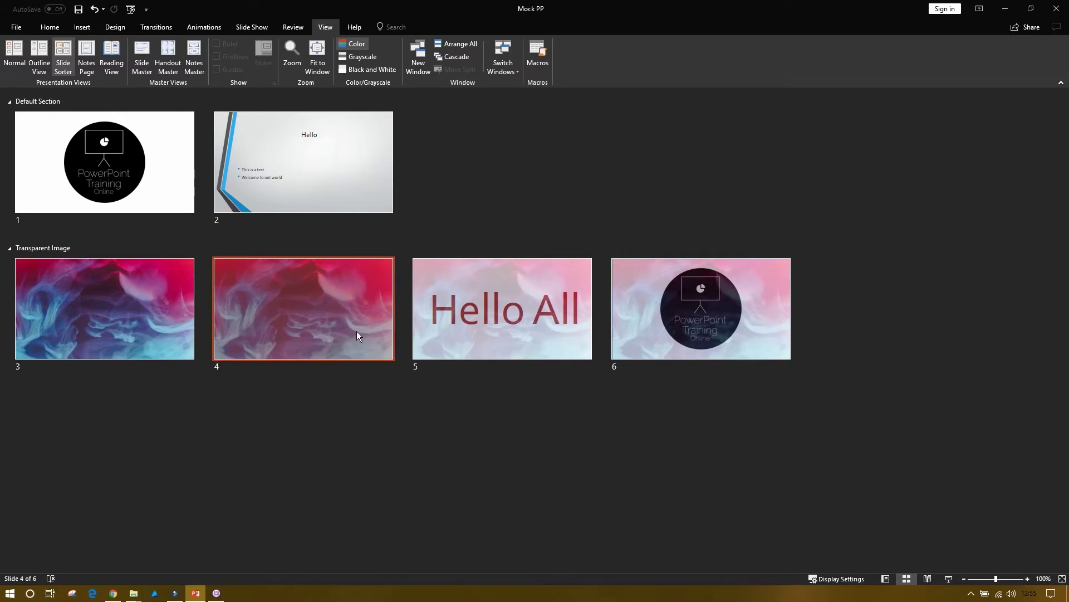
left_click(86, 56)
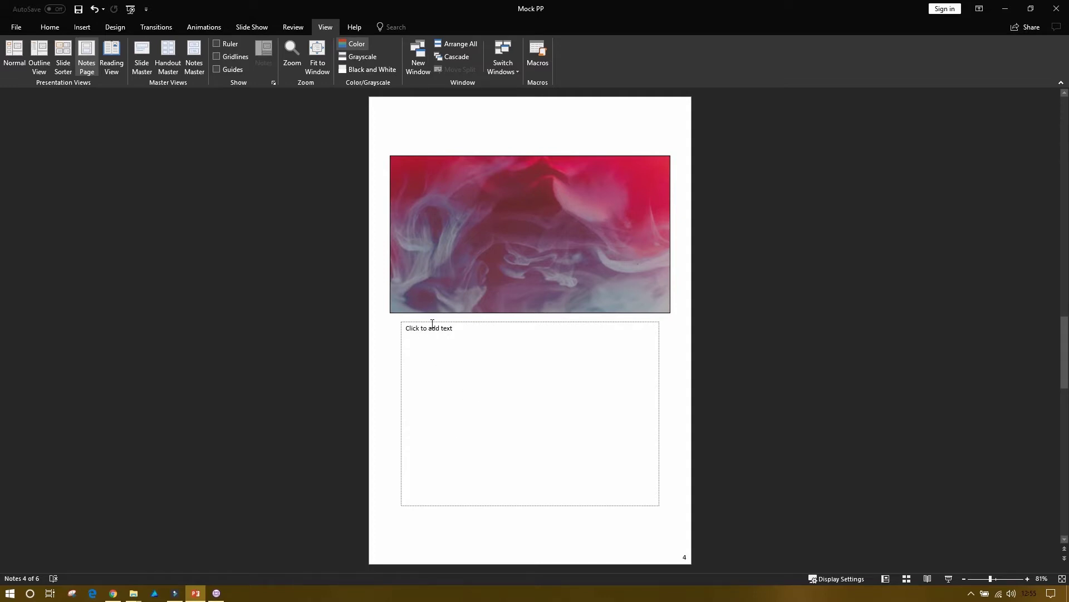
Type 'Thank you all' into slide 4's notes, then go back to slide 3's notes page
left_click(442, 341)
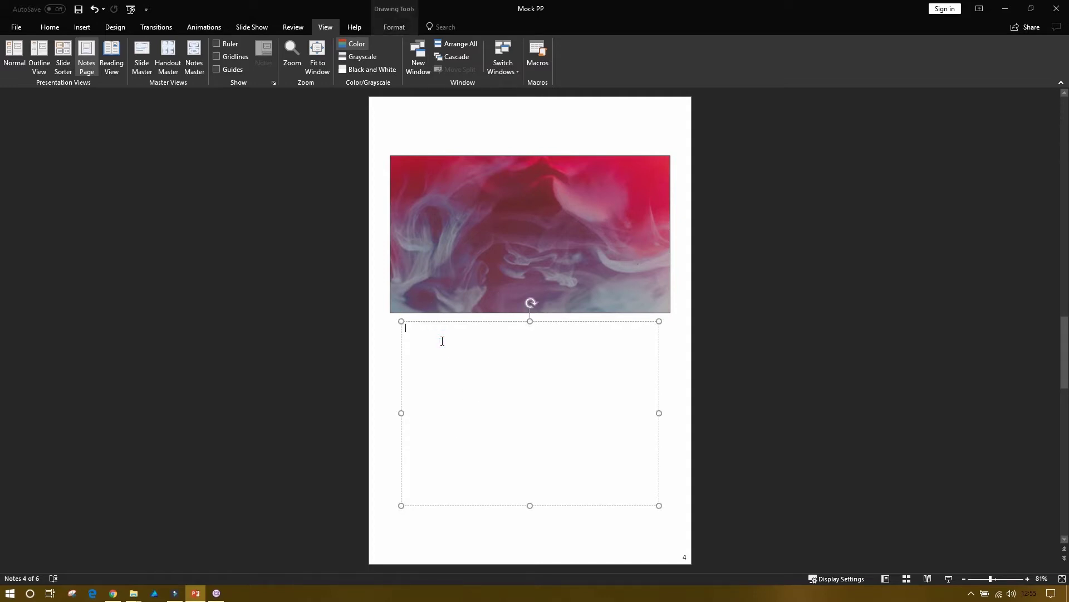
type("Thank you all")
key("Page_Up")
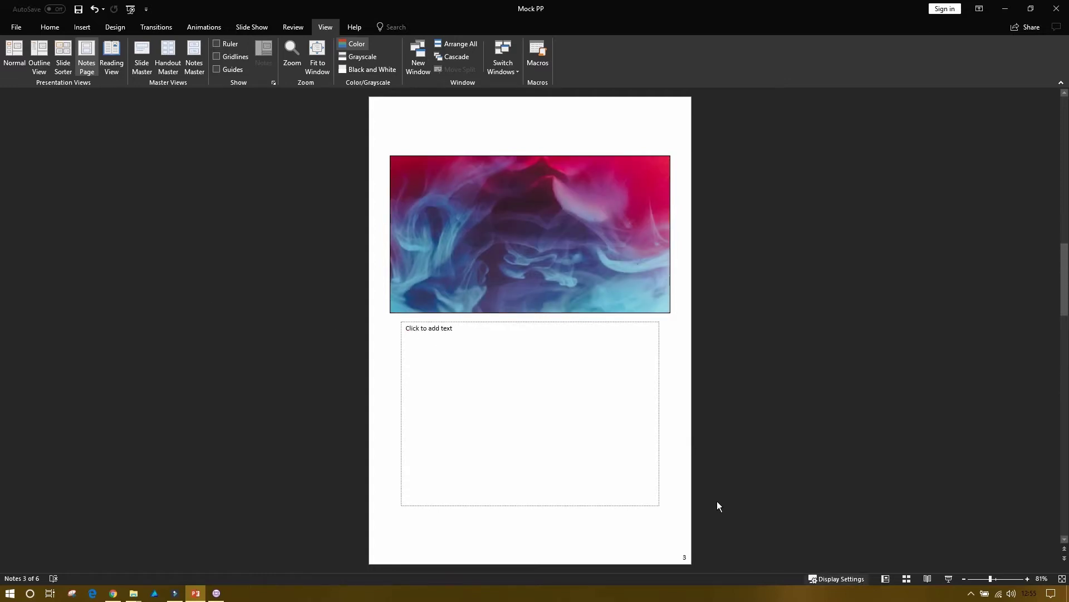
In Normal view, fix the stray-character typo in slide 4's speaker note
left_click(14, 53)
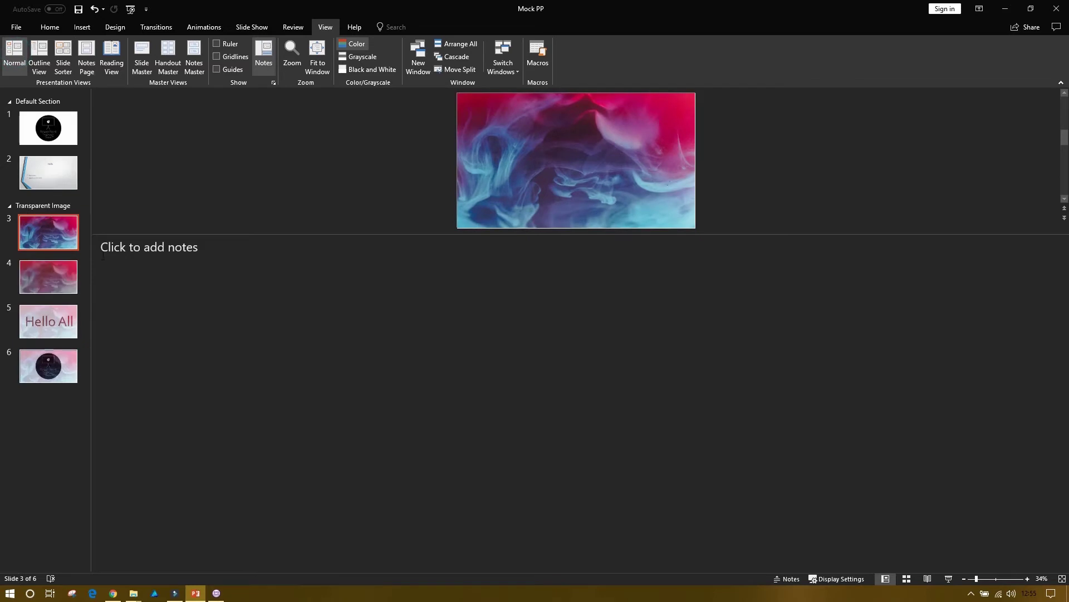
left_click(48, 276)
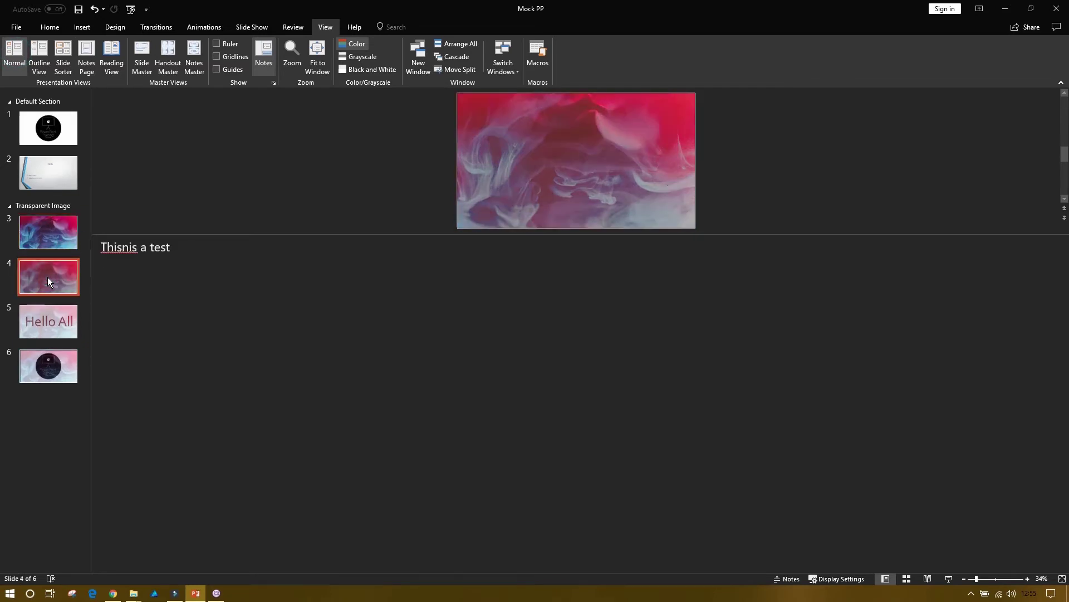
left_click(129, 247)
key("BackSpace")
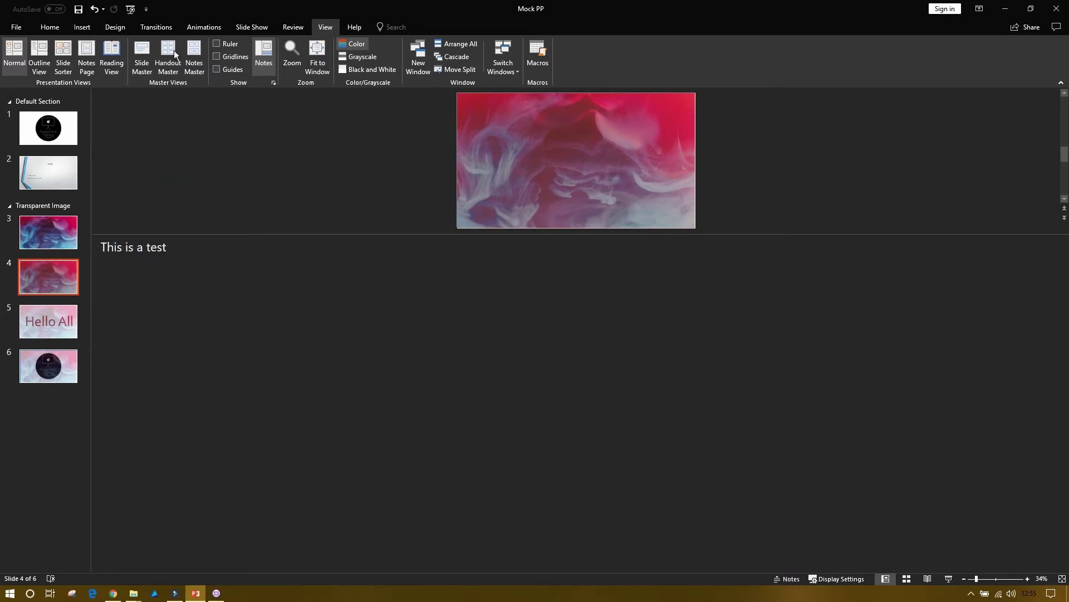
Switch to Notes Page view and scroll up to slide 1's Lorem ipsum notes
left_click(87, 55)
scroll(243, 312, "up", 3)
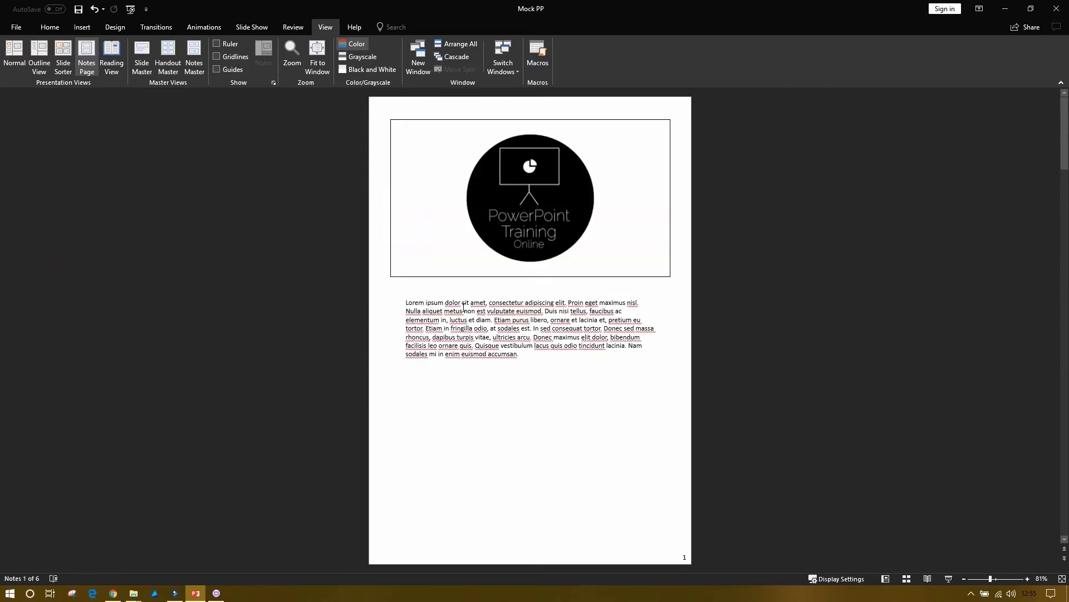
left_click(513, 335)
left_click(799, 310)
left_click(115, 58)
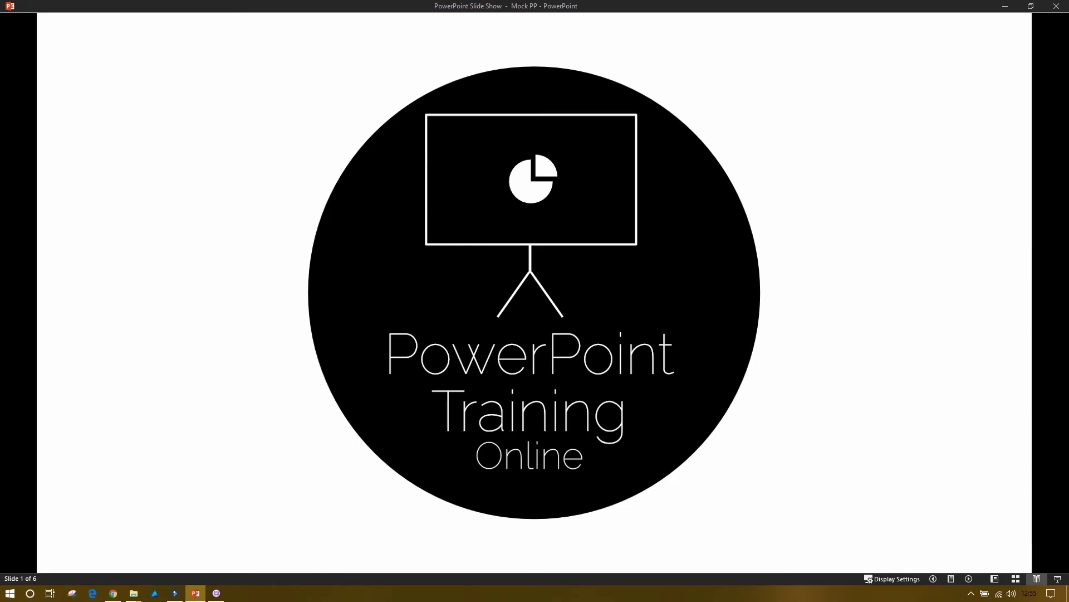
key("Right")
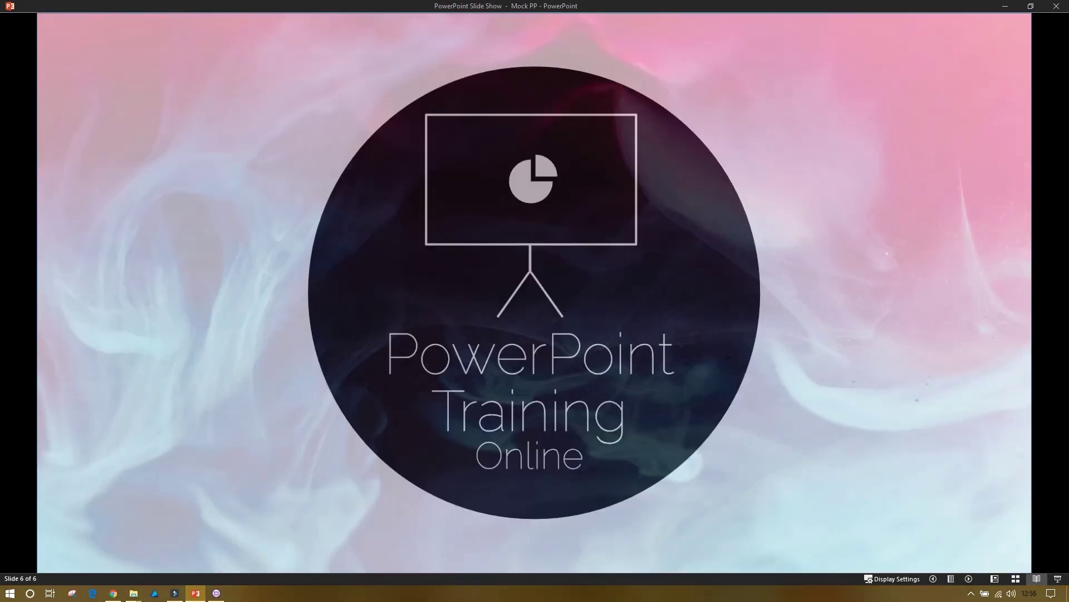
key("Right")
key("Left")
key("Left")
key("Left")
key("Left")
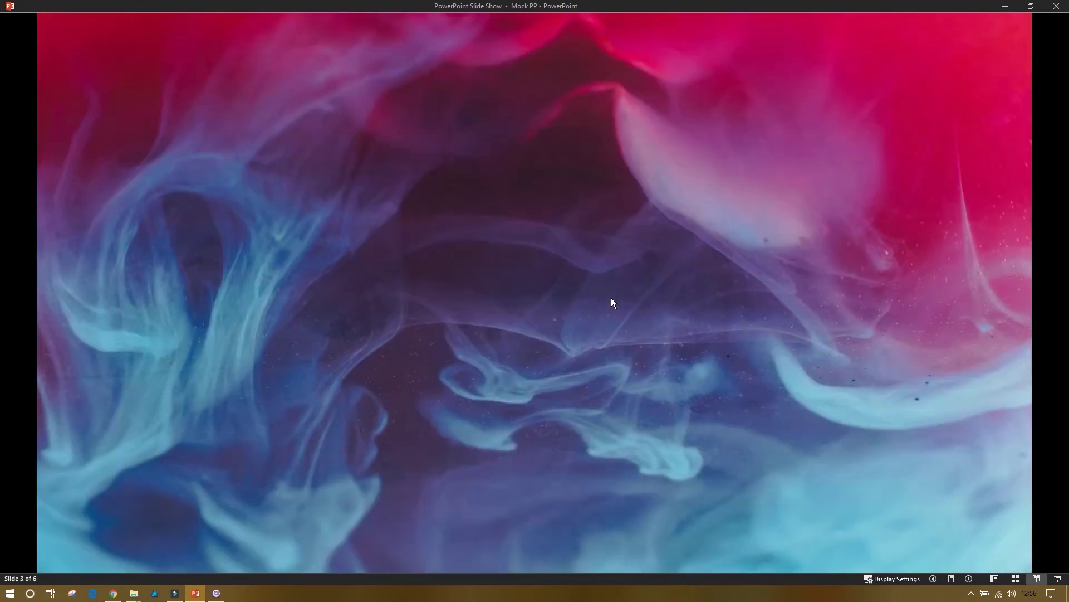
key("Escape")
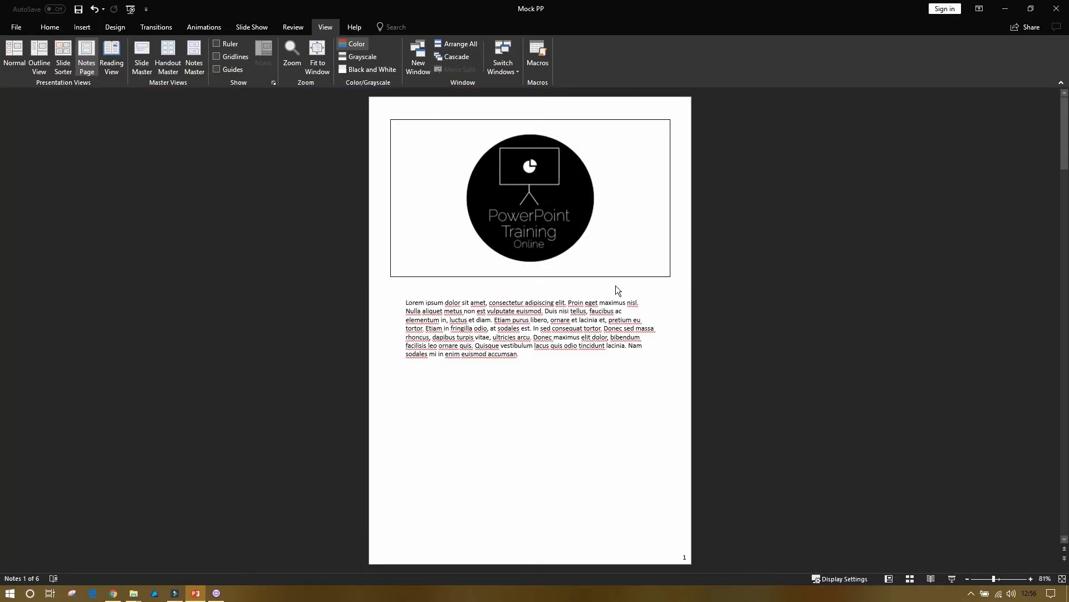
Click off the slide 1 notes page and switch the ribbon to the Home tab
left_click(149, 154)
key("alt+h")
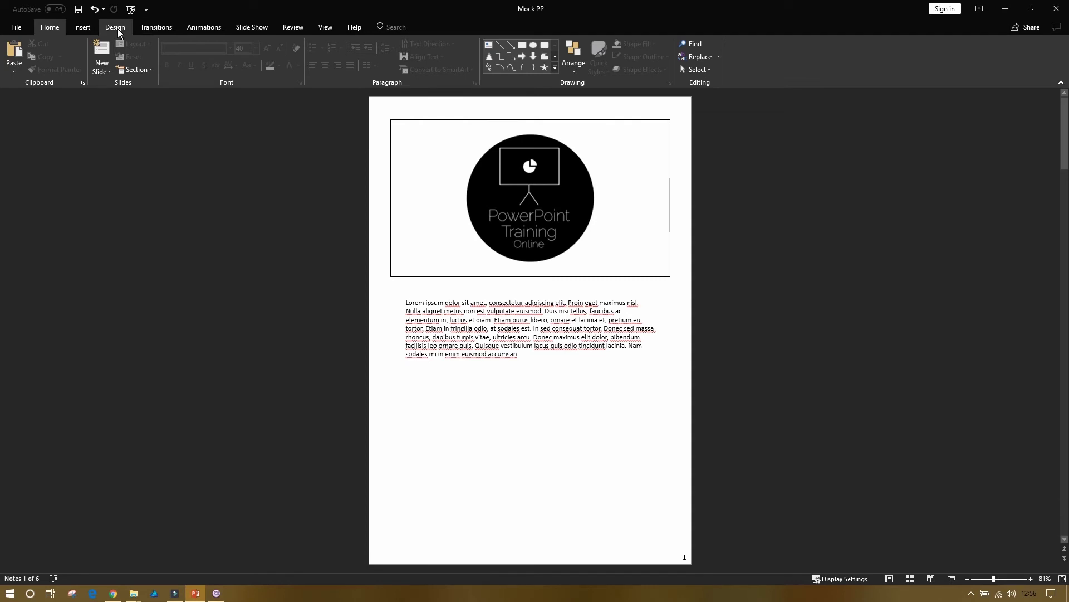
Browse the Transitions, Animations and Slide Show tabs, then return to Home and select and deselect the notes box
left_click(156, 26)
left_click(204, 27)
left_click(252, 27)
left_click(50, 27)
left_click(564, 317)
left_click(811, 311)
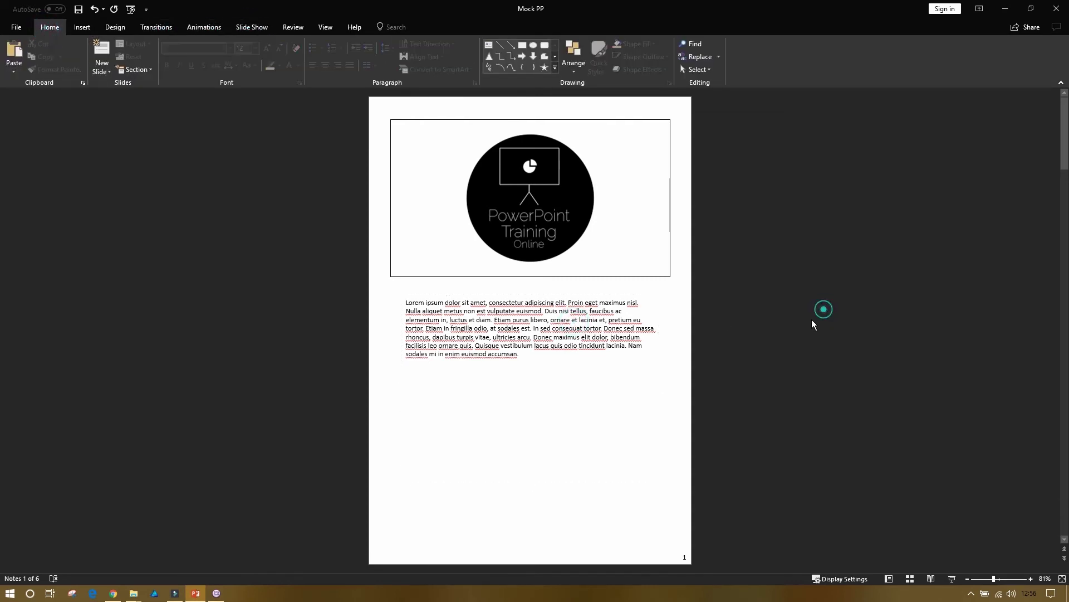
Cycle through Normal, Slide Sorter and Reading View from the status bar, ending in Normal view
left_click(890, 580)
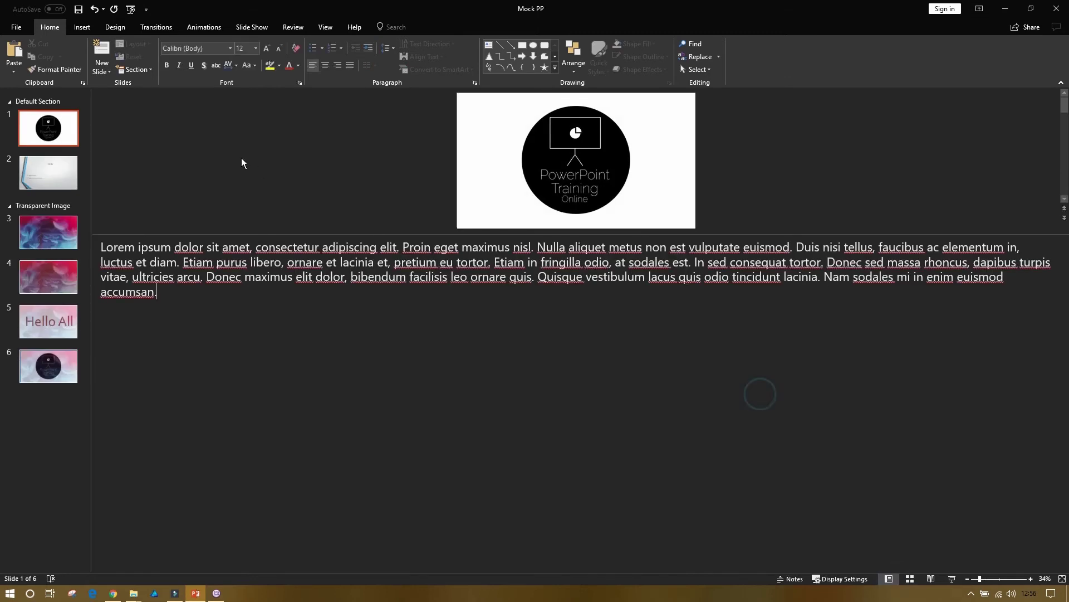
left_click(910, 580)
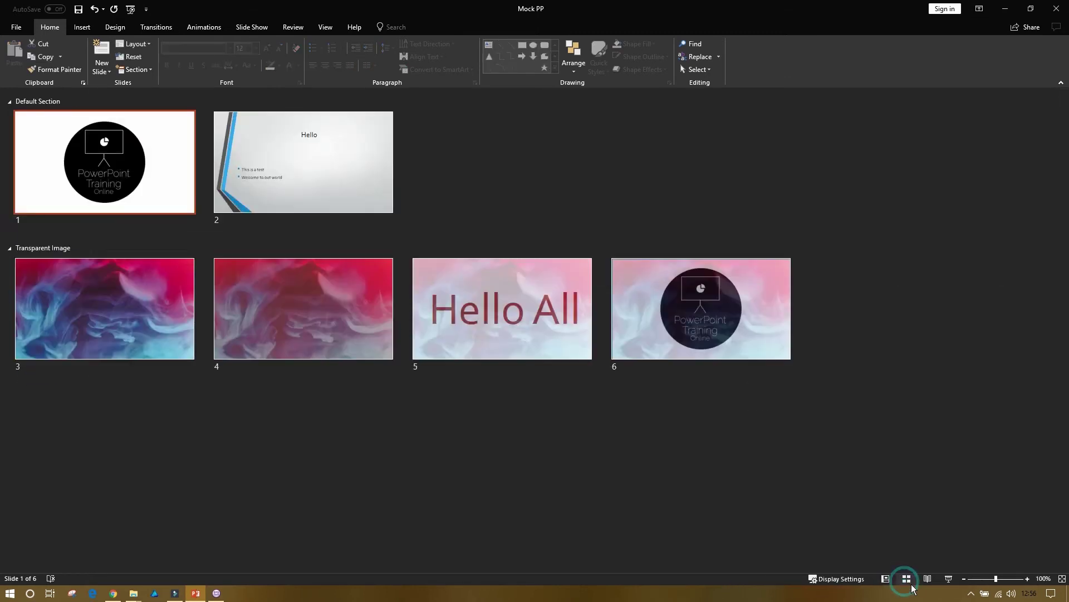
left_click(927, 579)
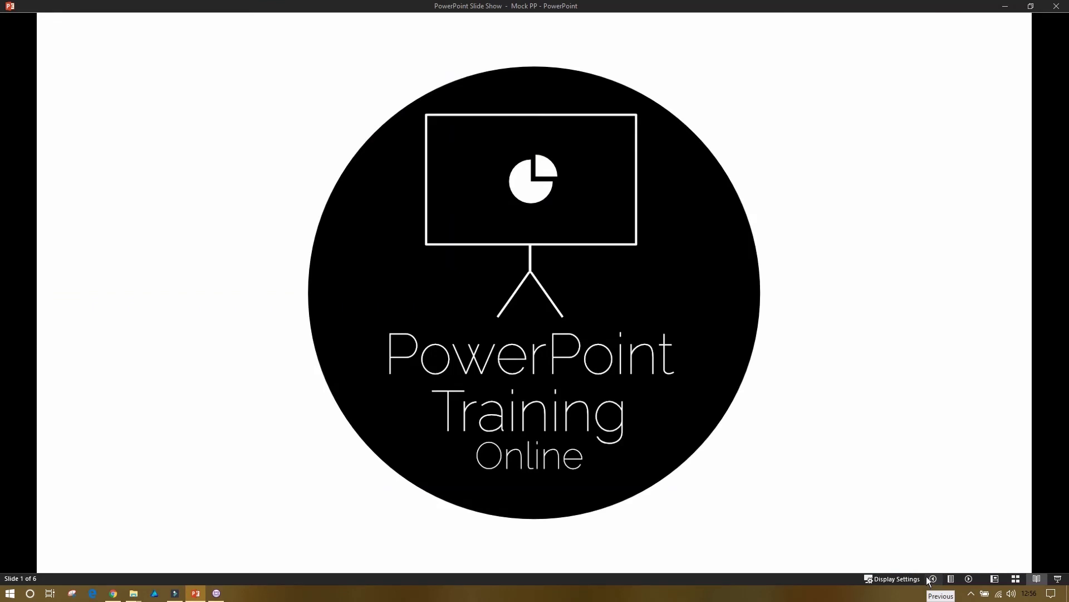
key("Escape")
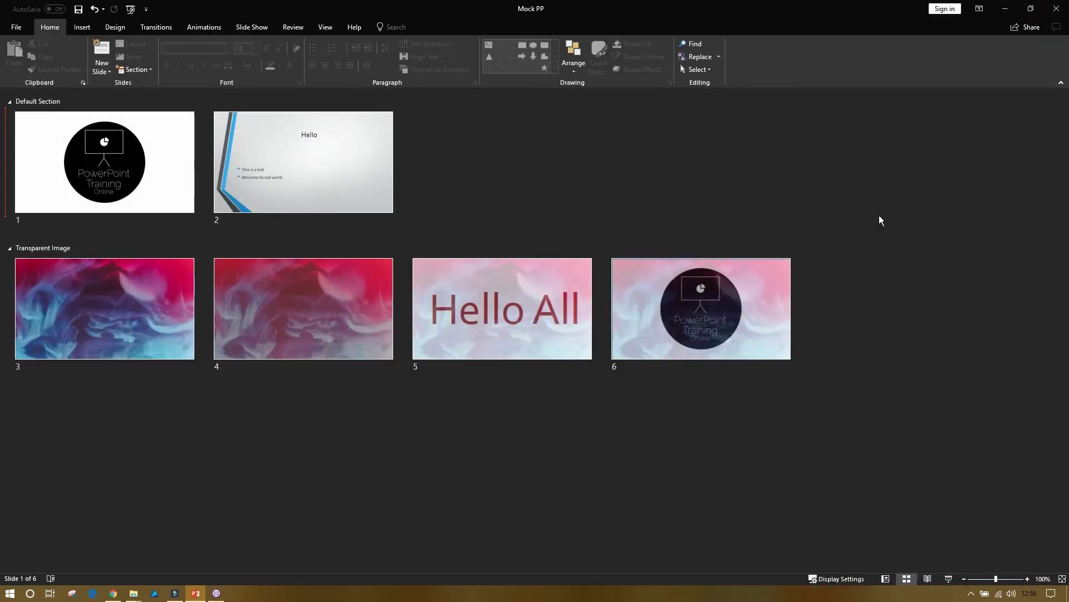
key("Return")
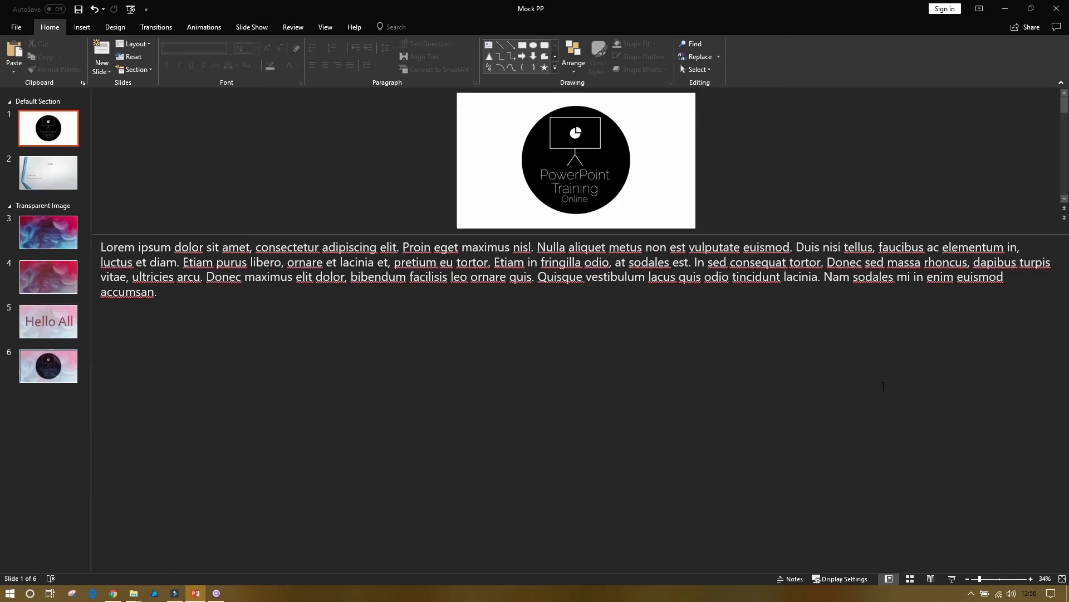